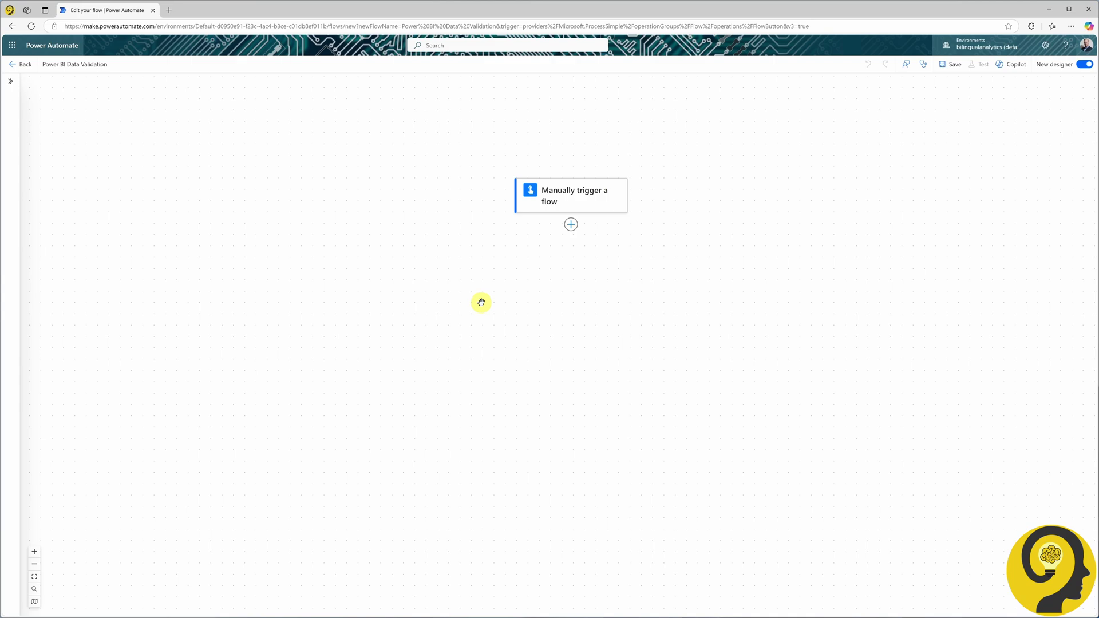
Step: Add a Power BI 'Operational Sales' query step on the Power Automate workspace's Data Valiation dataset
click(571, 225)
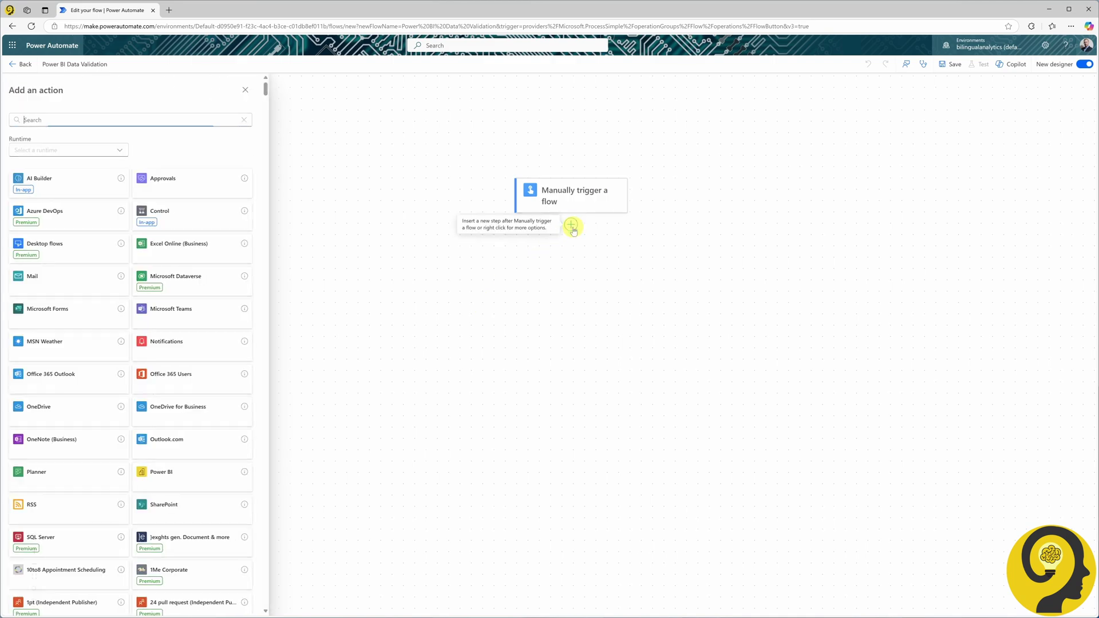
click(161, 476)
click(170, 501)
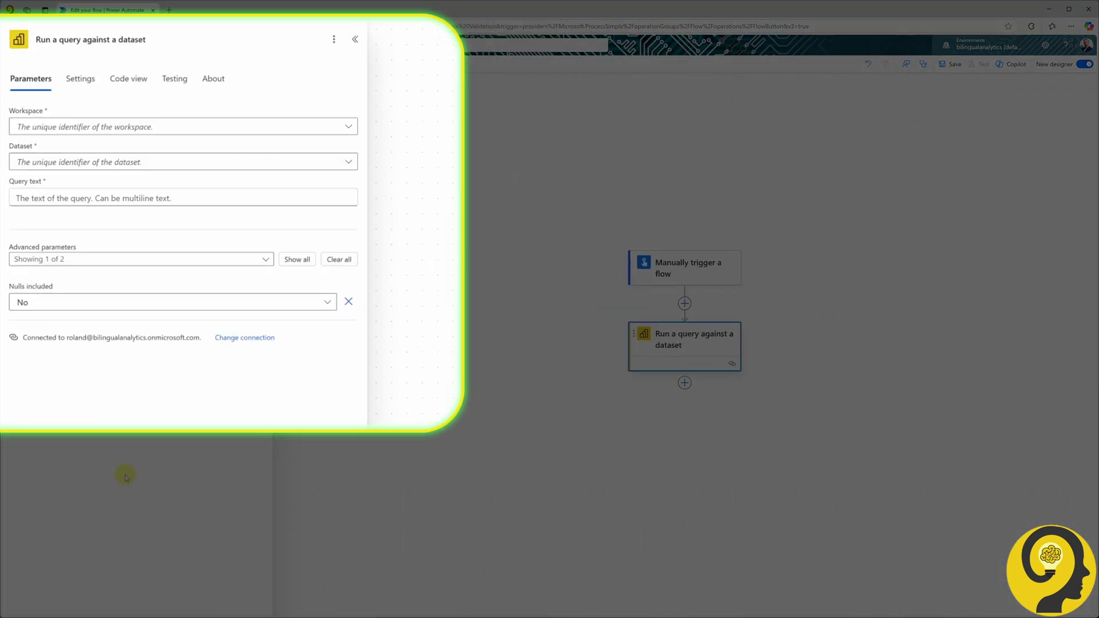
triple_click(190, 36)
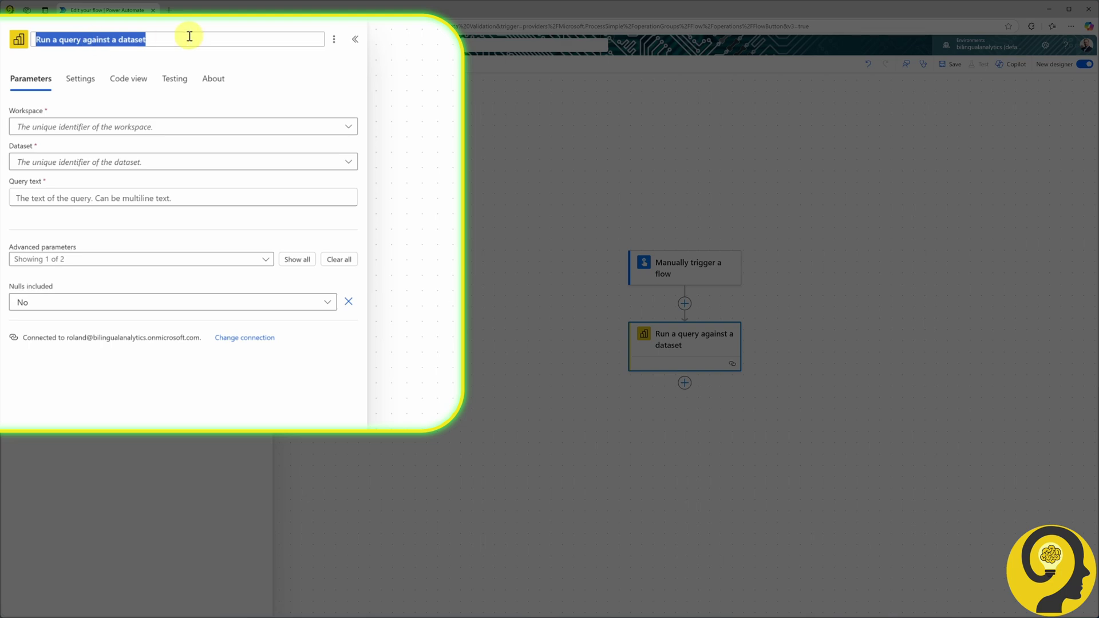
text(Operational Sales)
key(Return)
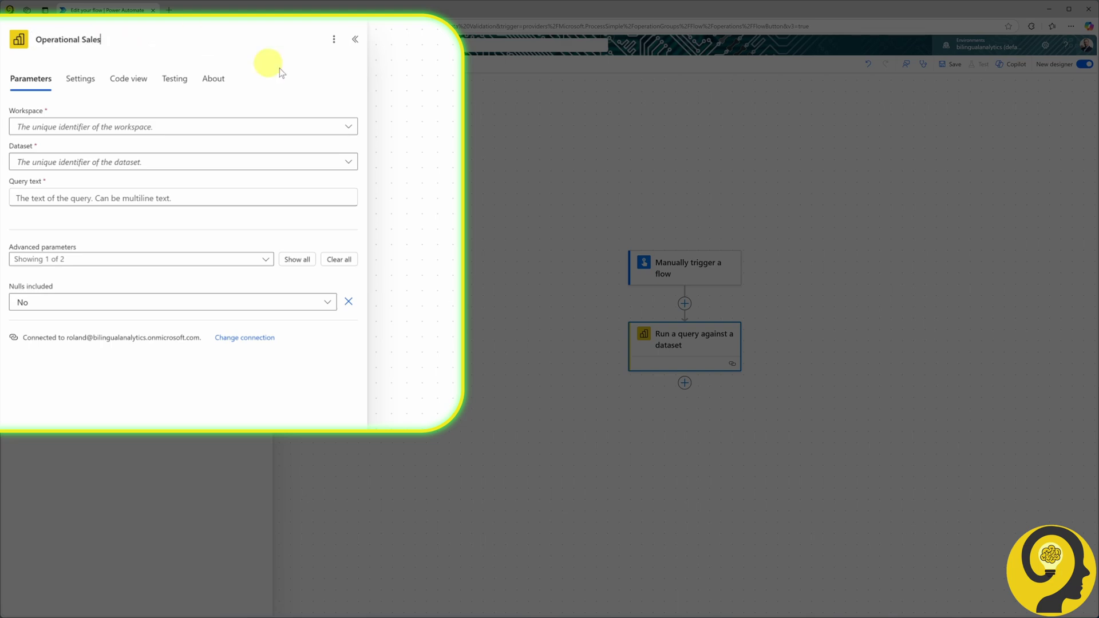
click(344, 127)
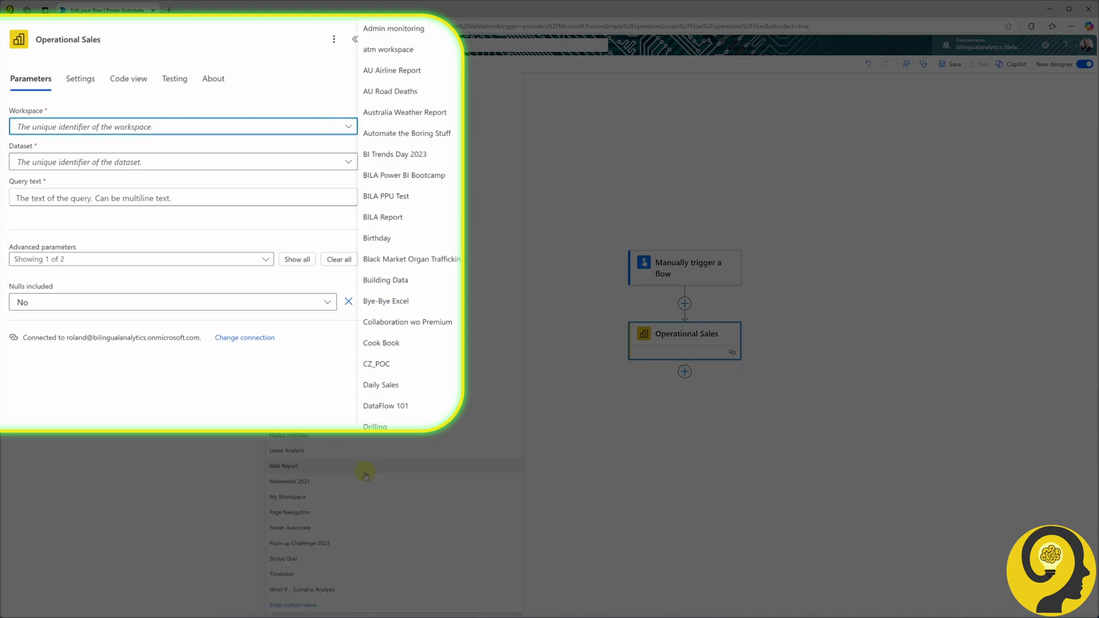
click(340, 528)
click(346, 162)
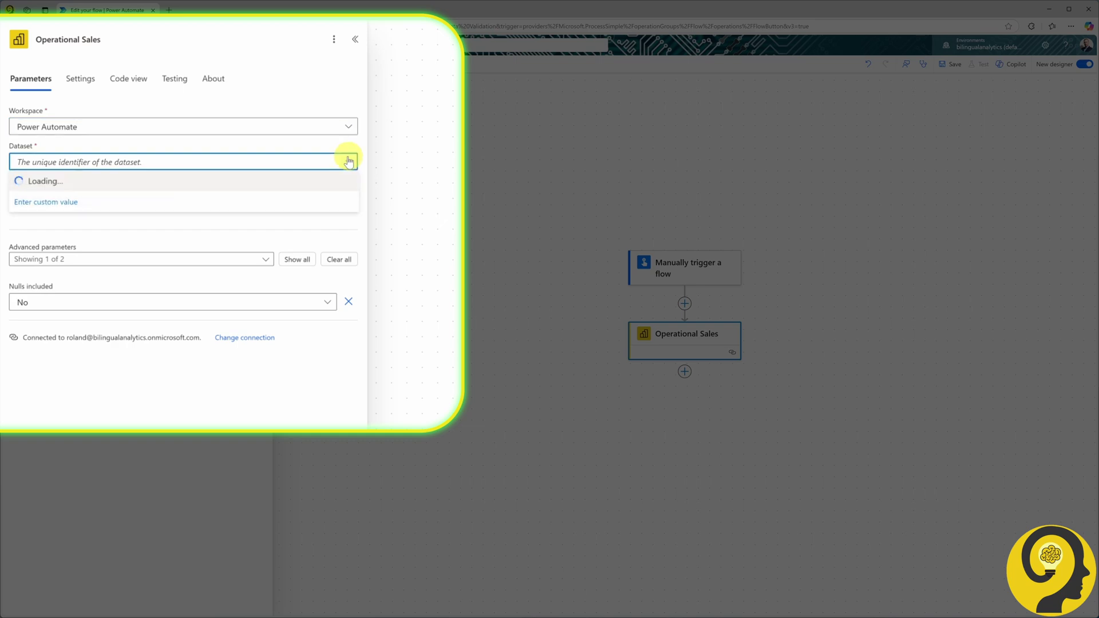
click(114, 202)
Step: Enter the query EVALUATE ROW("OP_Sales", 'Operational'[OP Sales])
click(115, 198)
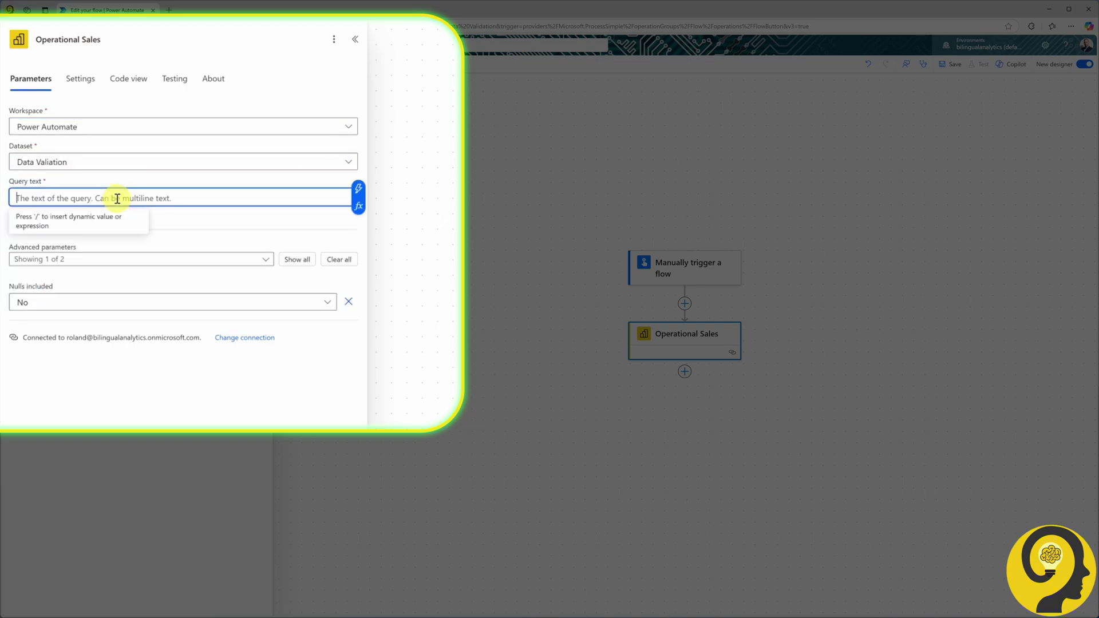
text(EVALUATE)
key(Return)
text(ROW()
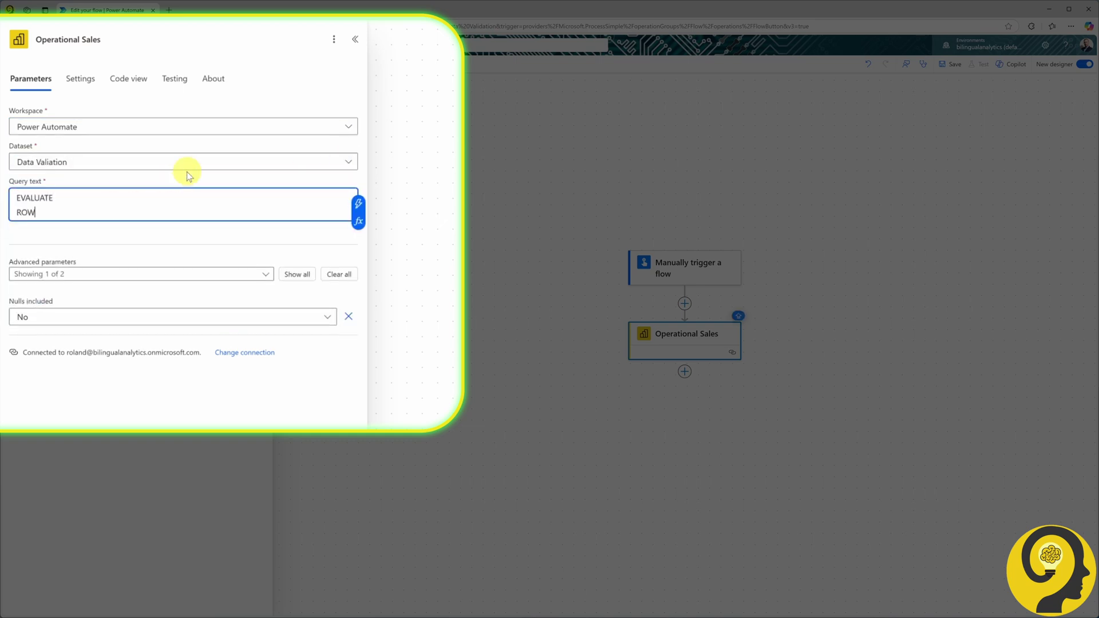
key(Return)
text("OP_Sales")
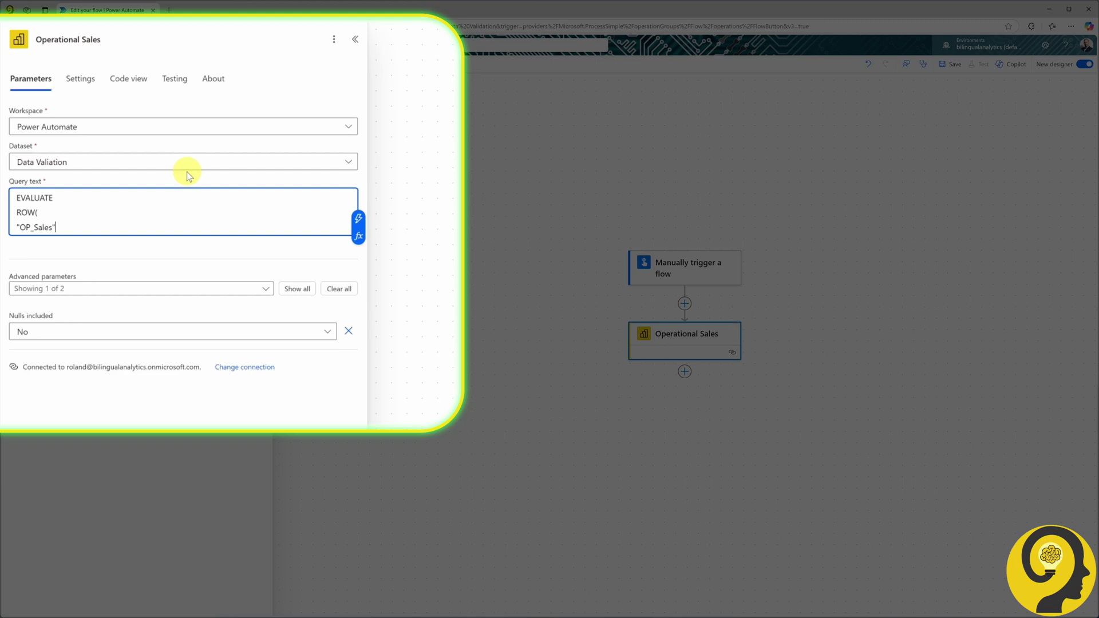
text(, 'Operational'[)
text(OP Sales])
key(Return)
text())
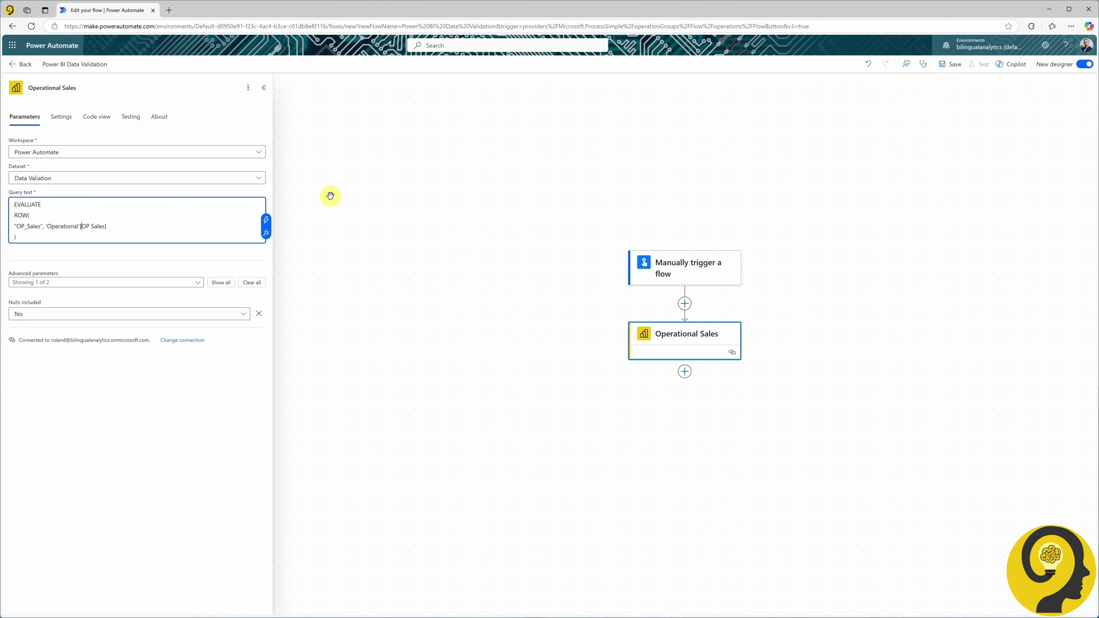
click(207, 237)
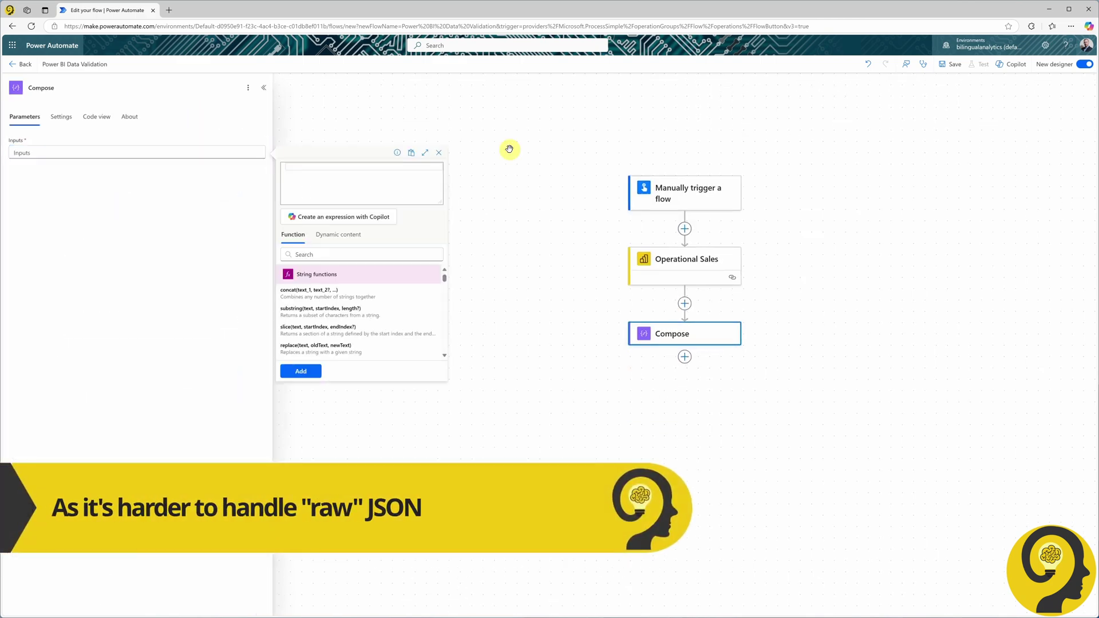
Step: Set the Compose input to first(outputs('Operational_Sales')?['body/firstTableRows'])?['[OP_Sales]']
text(first(output)
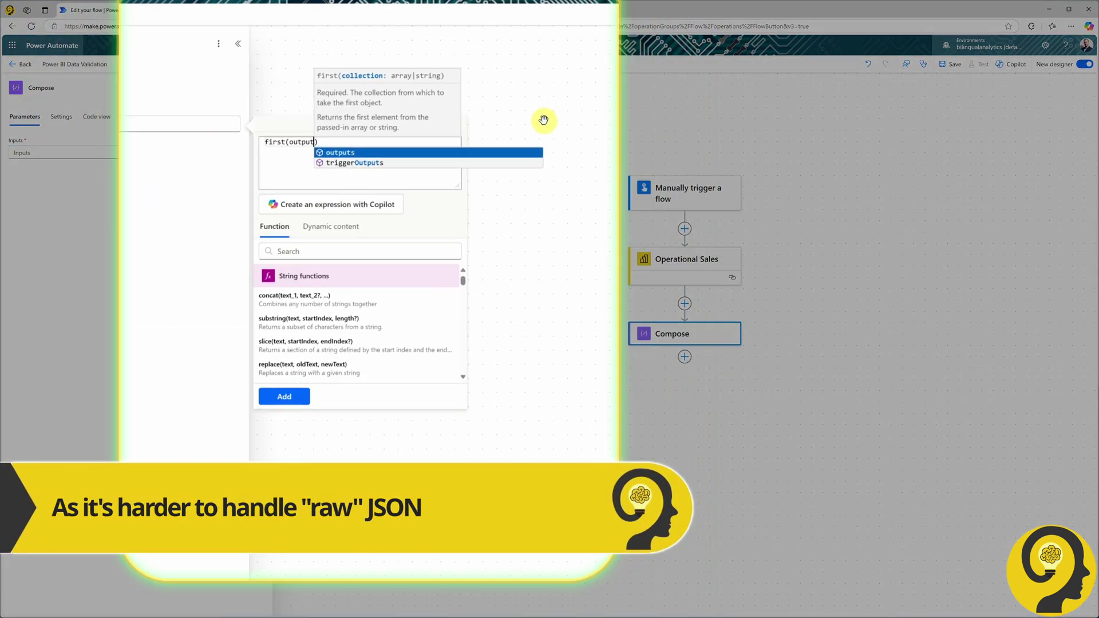
key(Tab)
text('Operational_Sales')?)
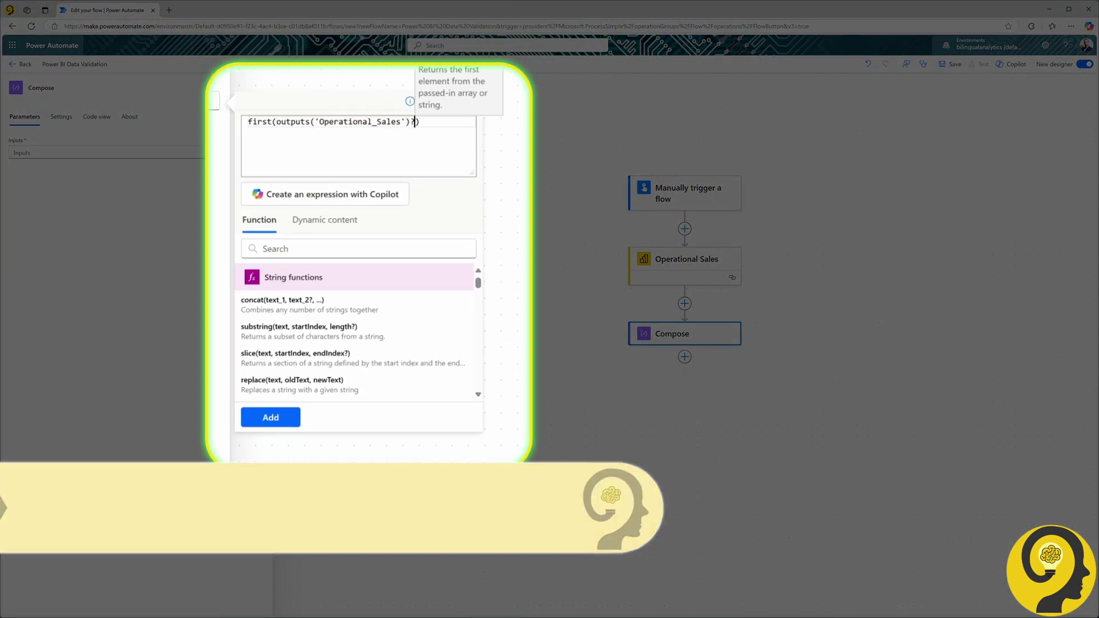
text(['body/firstTableRows')
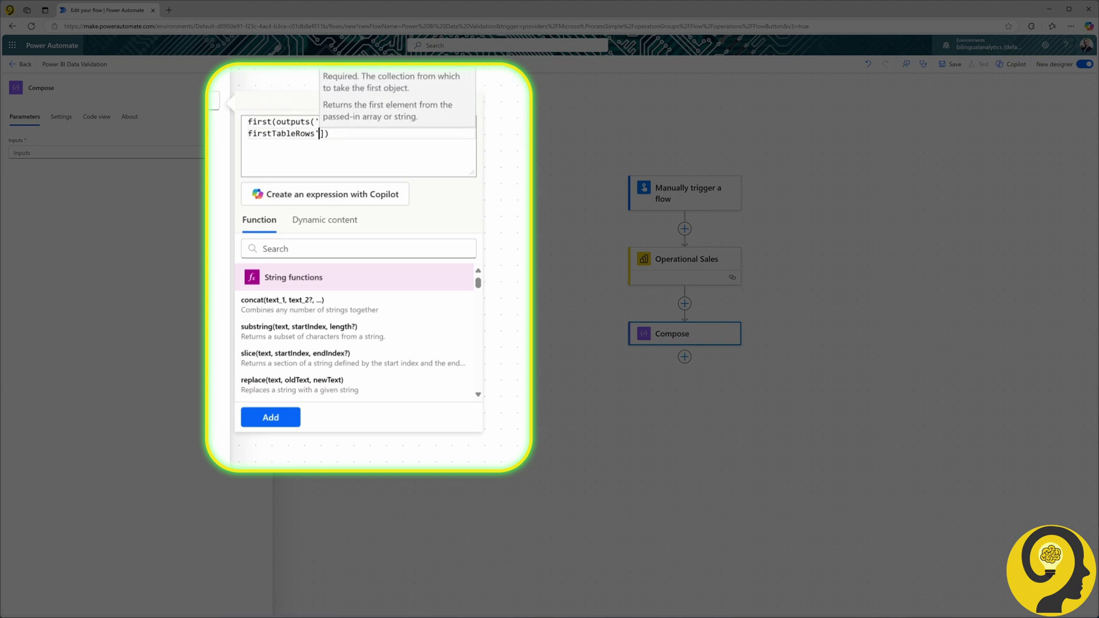
text(]))
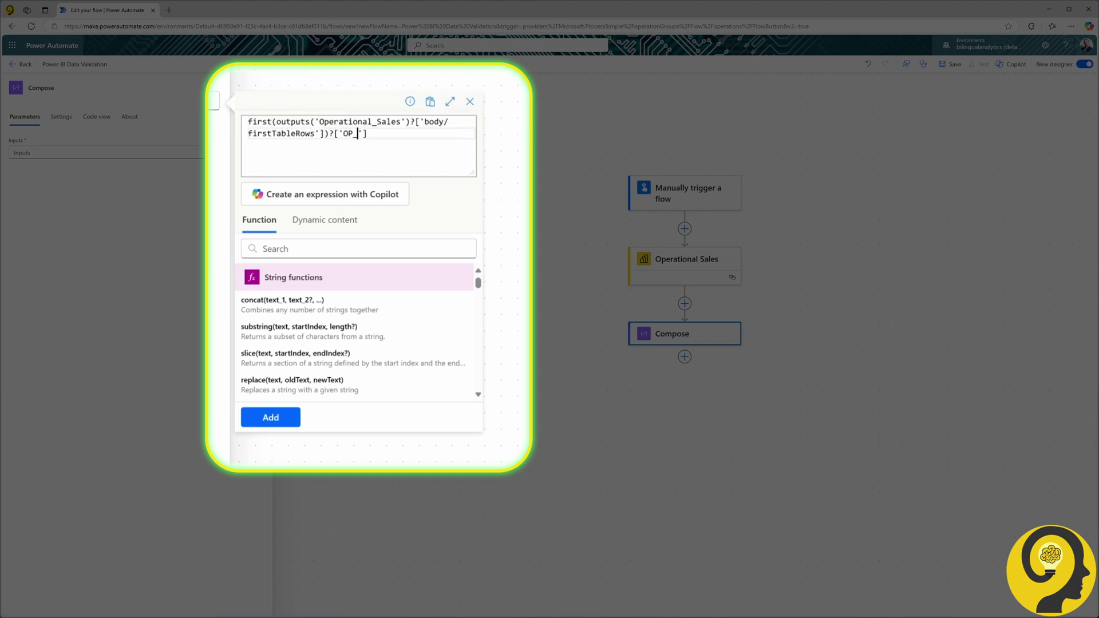
text(?['[OP_)
key(Tab)
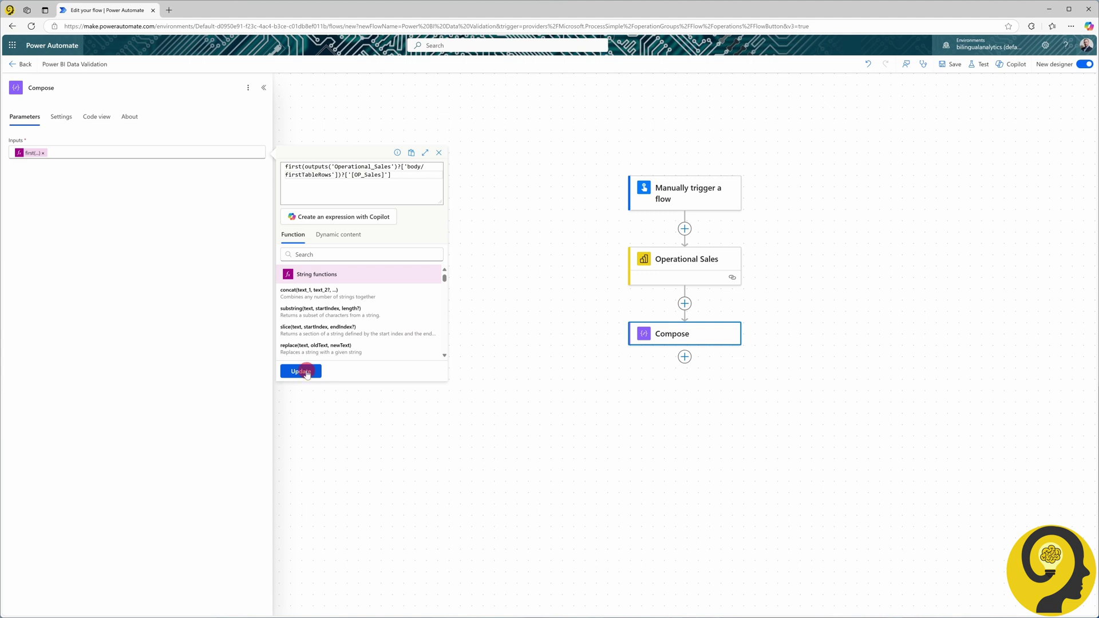
click(301, 372)
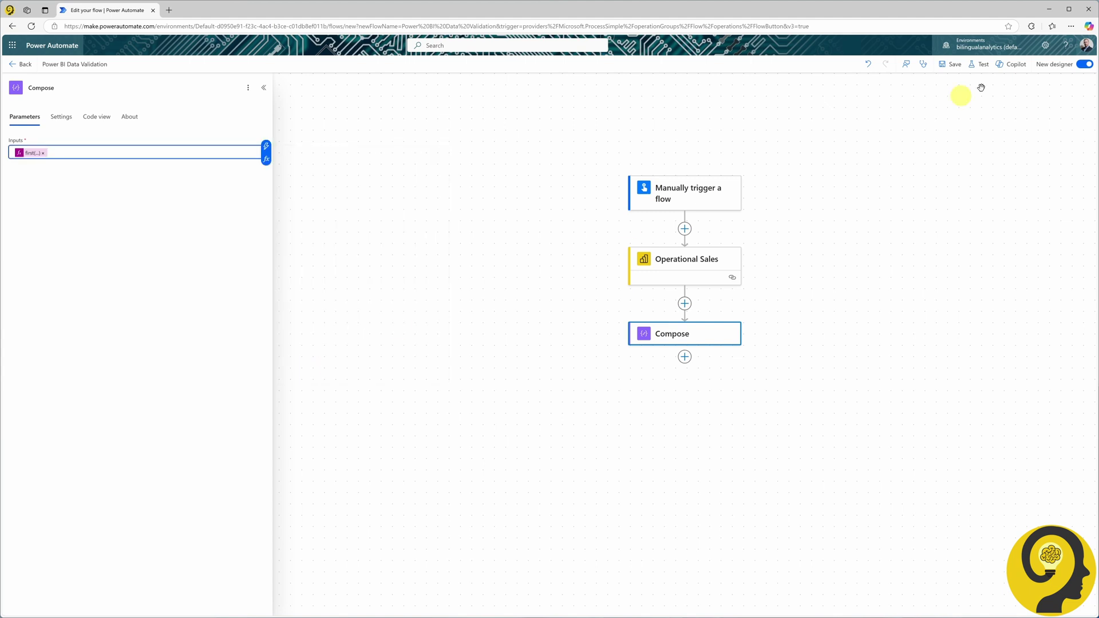
Step: Save the flow and run a manual test, which outputs 4,511
click(950, 64)
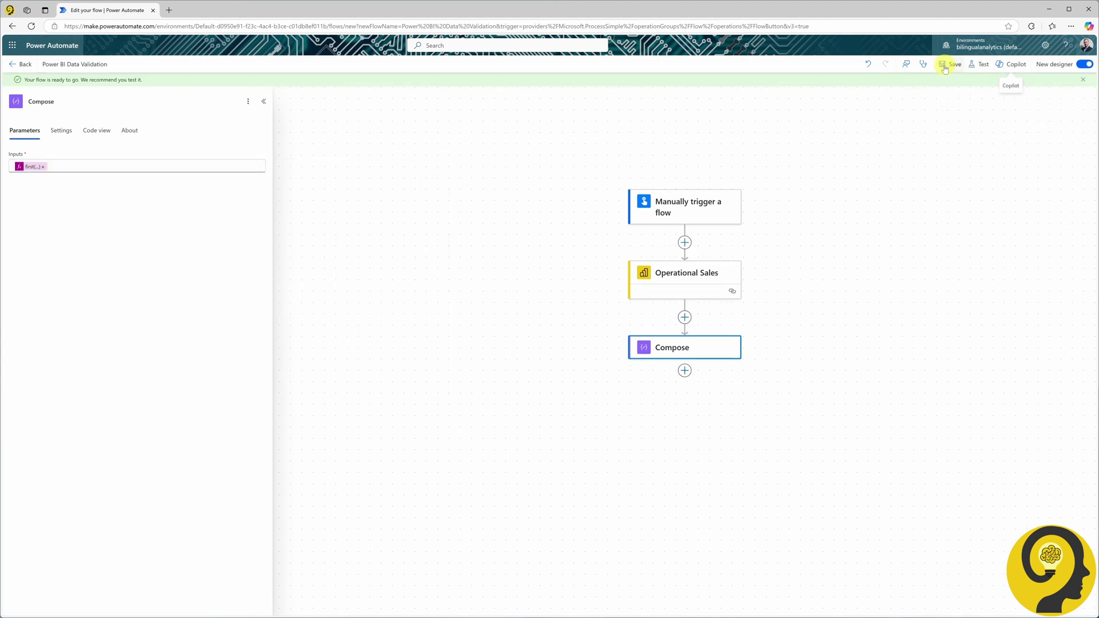
click(978, 65)
click(951, 602)
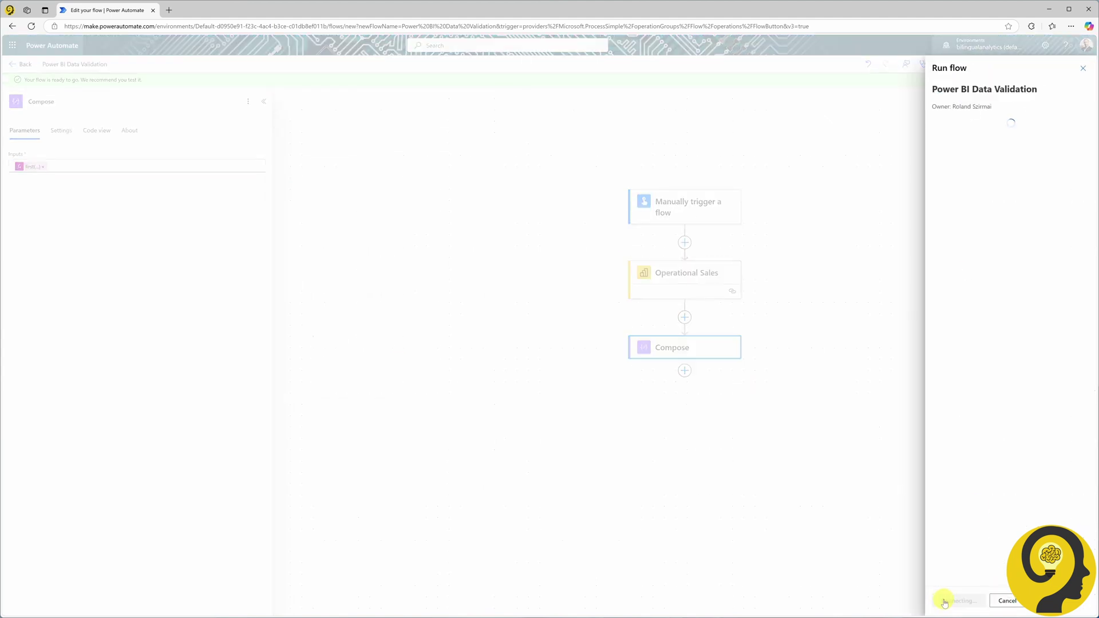
click(951, 598)
click(949, 598)
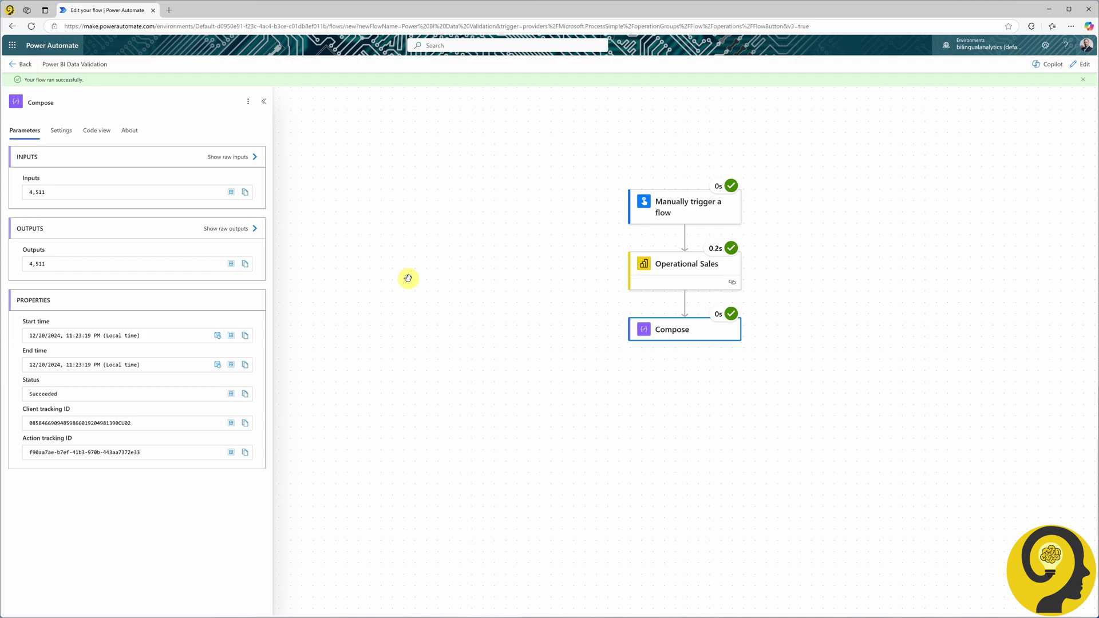
Step: Add a parallel Power BI dataset query step beside Operational Sales
click(1080, 64)
click(670, 259)
click(685, 229)
click(704, 229)
click(178, 562)
click(131, 504)
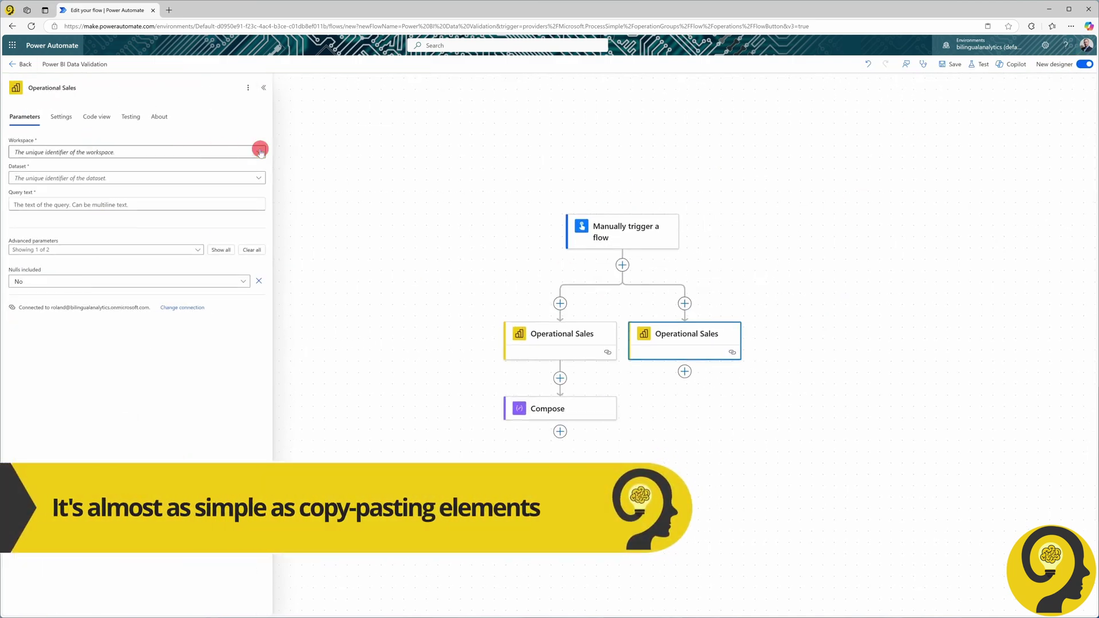
Step: Name it 'Financial Sales' on the Data Valiation dataset, querying 'Financial'[FIN Sales]
click(258, 152)
click(292, 512)
click(259, 177)
click(211, 198)
click(114, 213)
text(EVALUATE ROW( "OP_Sales", 'Operational'[OP Sales] ))
triple_click(81, 88)
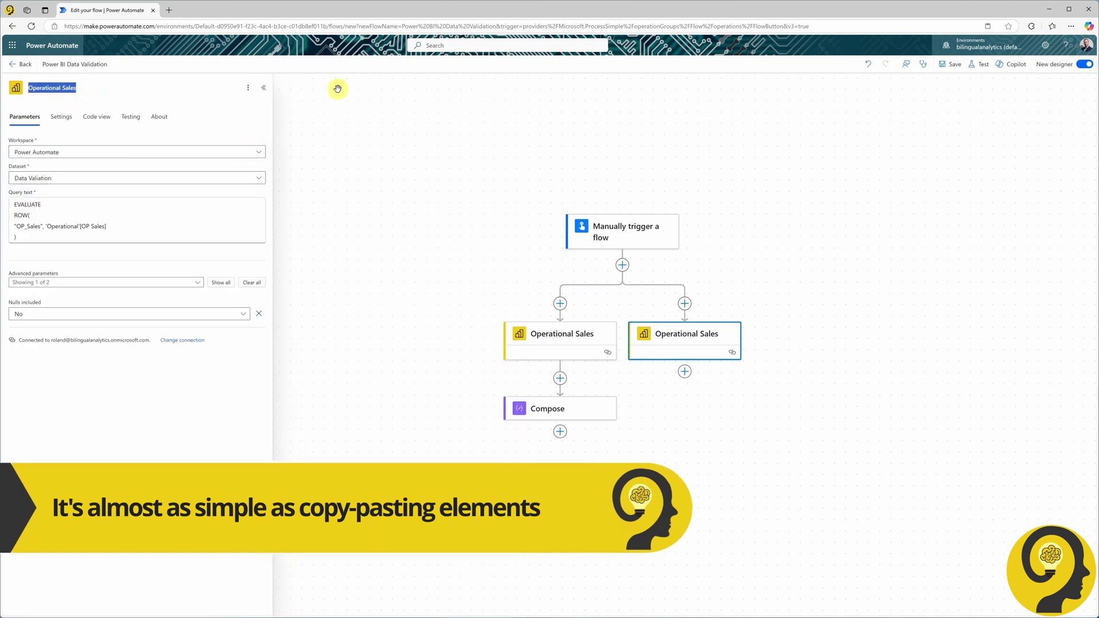
text(Financial Sales)
click(29, 228)
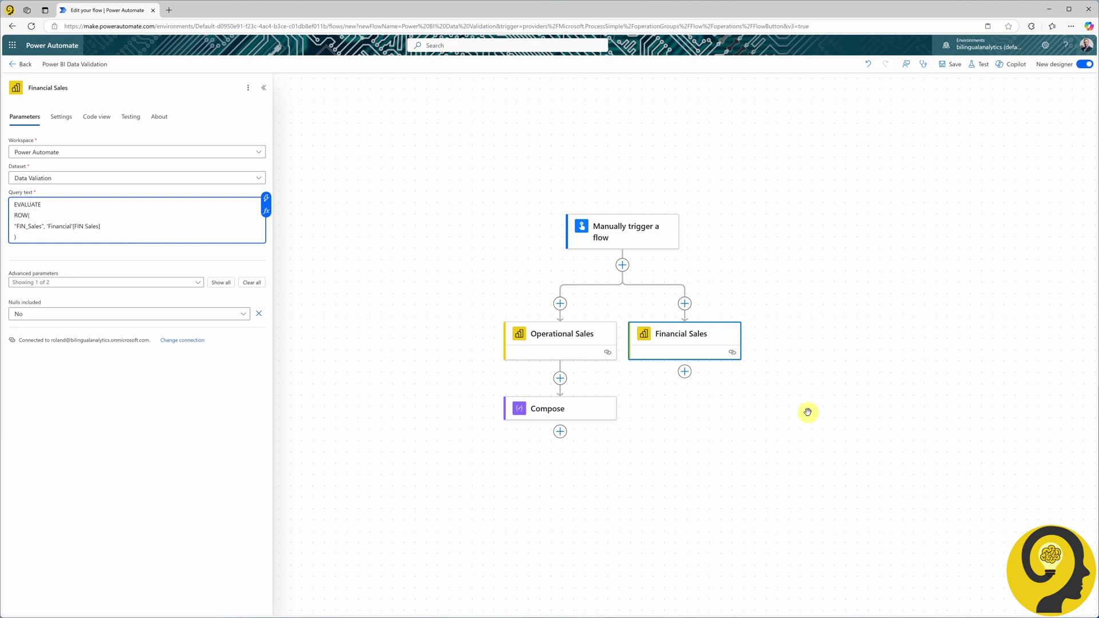
Step: Add a Compose step below Financial Sales with the FIN_Sales extraction expression
click(685, 371)
text(compose)
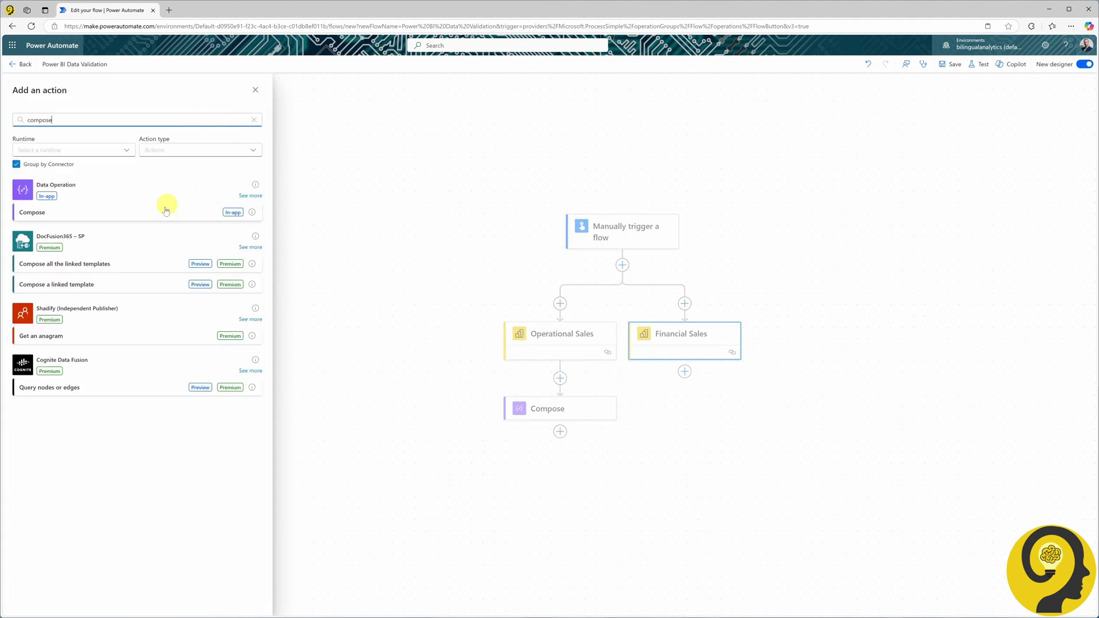
click(166, 212)
click(93, 154)
click(265, 158)
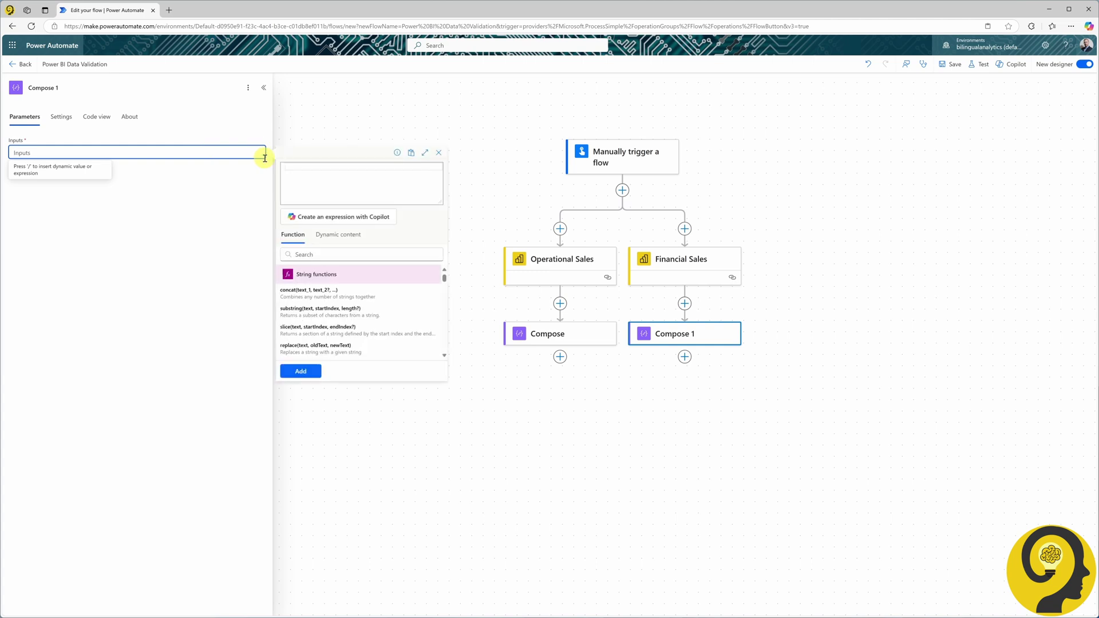
text(first(outputs('Operatio_Sales')?['body/firstTableRows'])?['[OP_Sales]'])
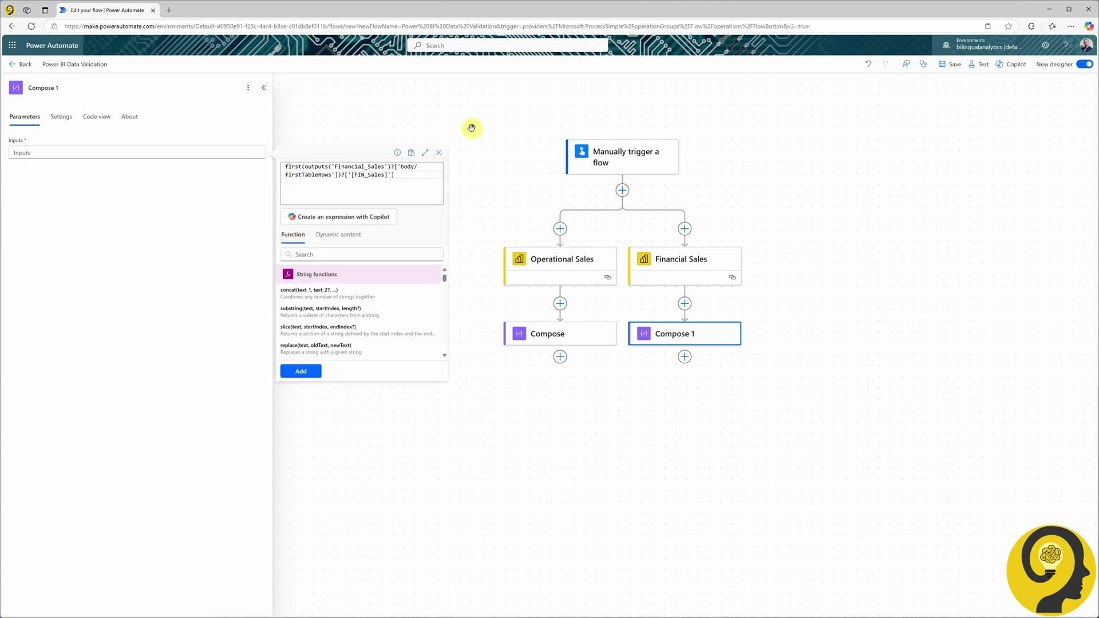
click(301, 371)
Step: Rename the Compose steps to 'FIN Sales - Output' and 'OP Sales - Output'
click(81, 86)
text(FIN Sales - Output)
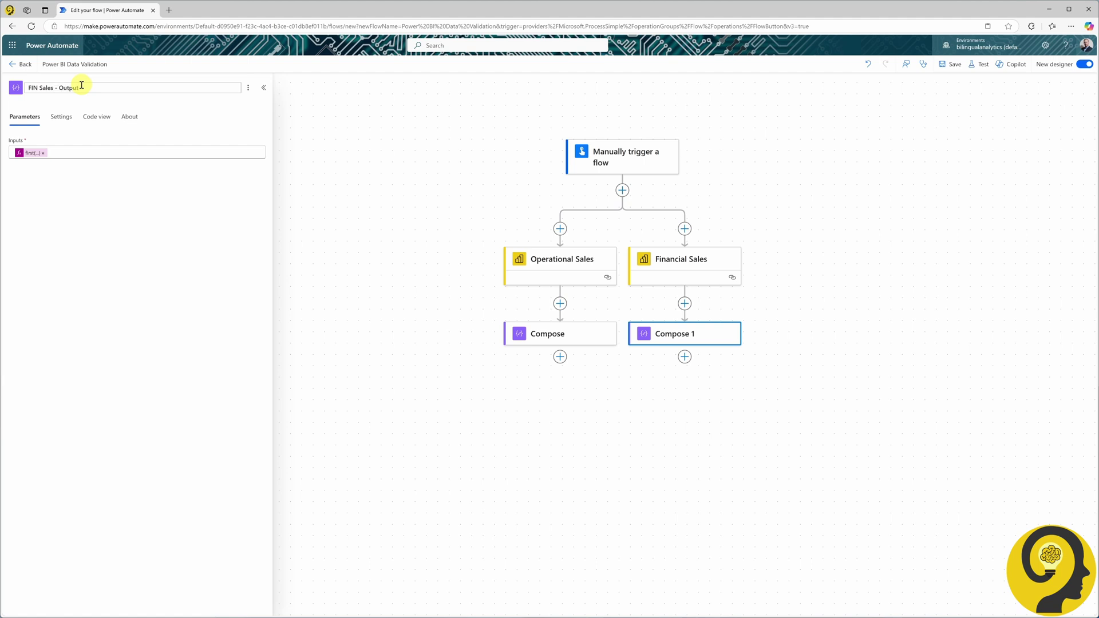
key(Return)
click(564, 337)
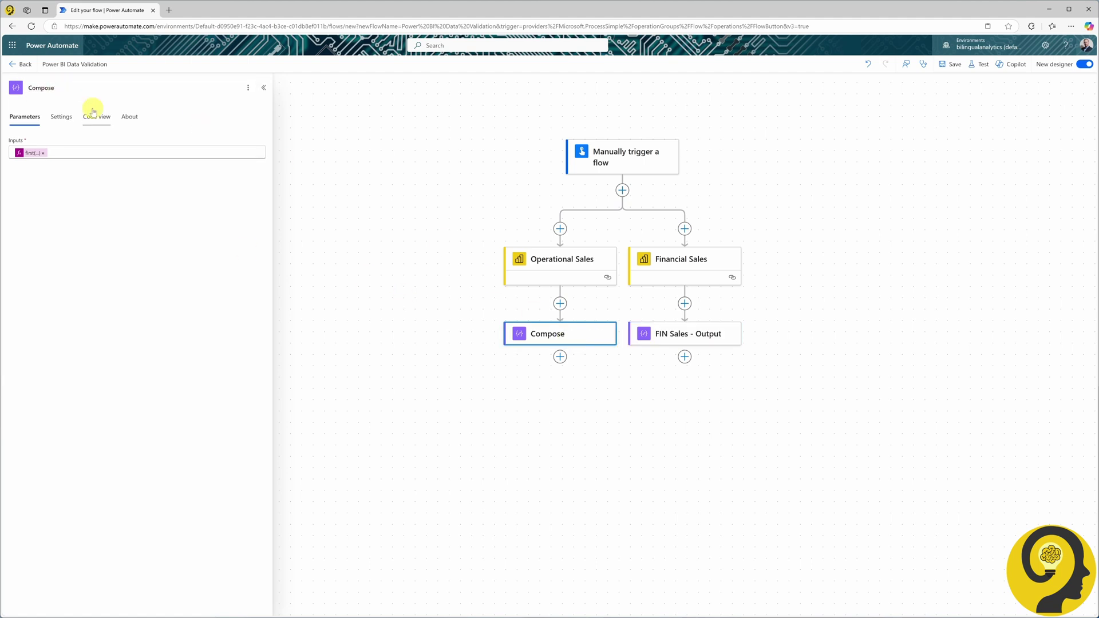
text(OP Sales - Output)
key(Return)
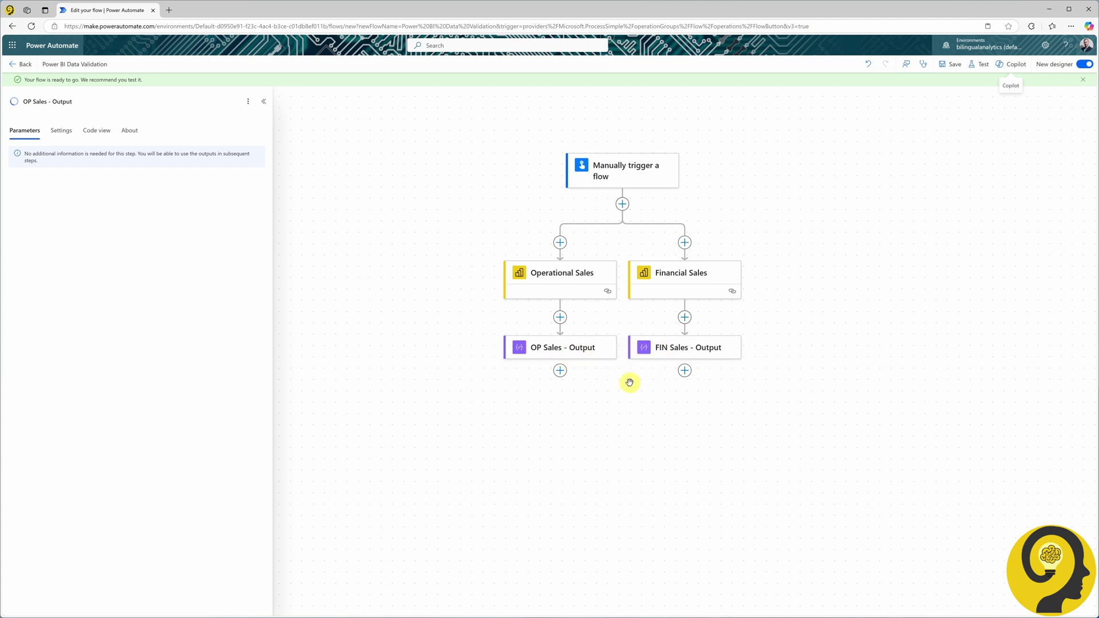
Step: Add a Compose step named 'Sales Difference' below OP Sales - Output
click(564, 370)
text(compose)
click(104, 235)
click(93, 103)
text(Sales Difference)
click(91, 111)
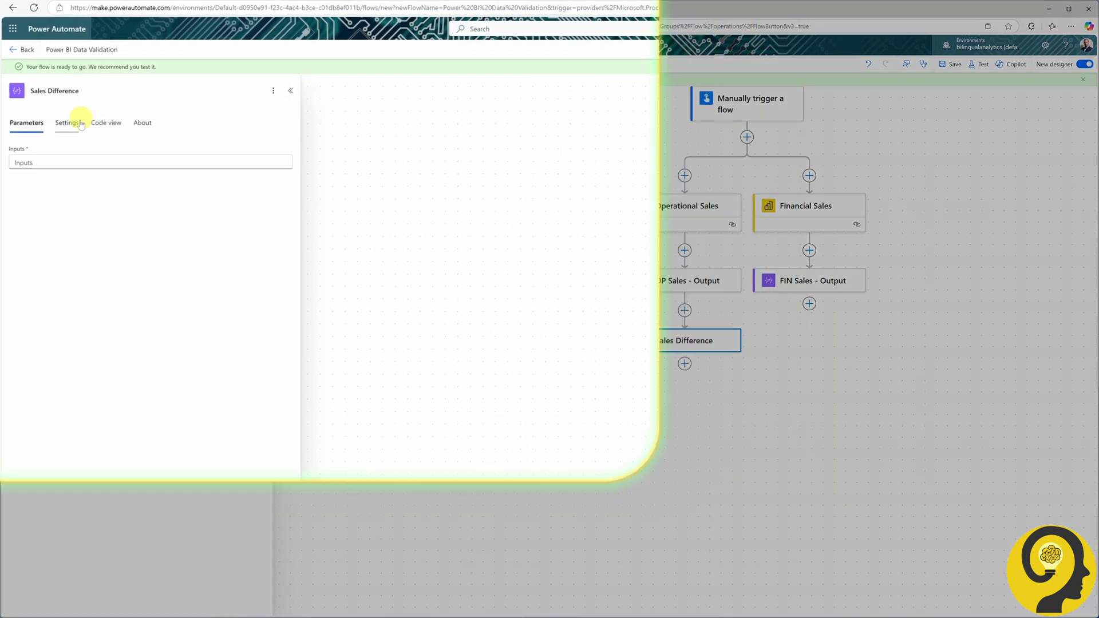
Step: Make Sales Difference also run after FIN Sales - Output
click(61, 130)
click(61, 176)
click(69, 275)
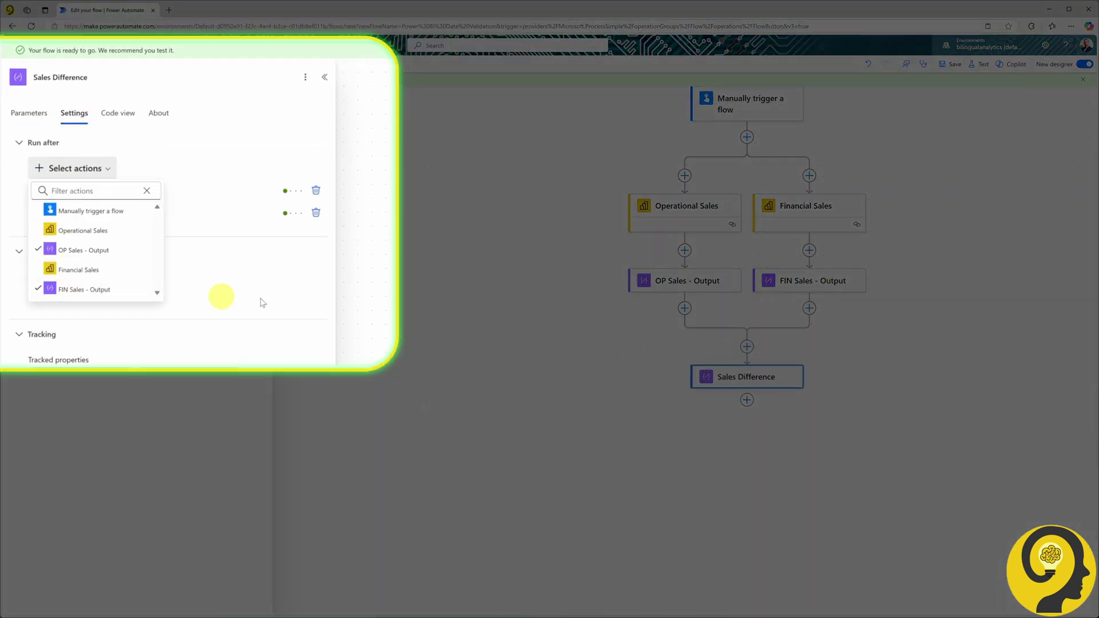
click(26, 130)
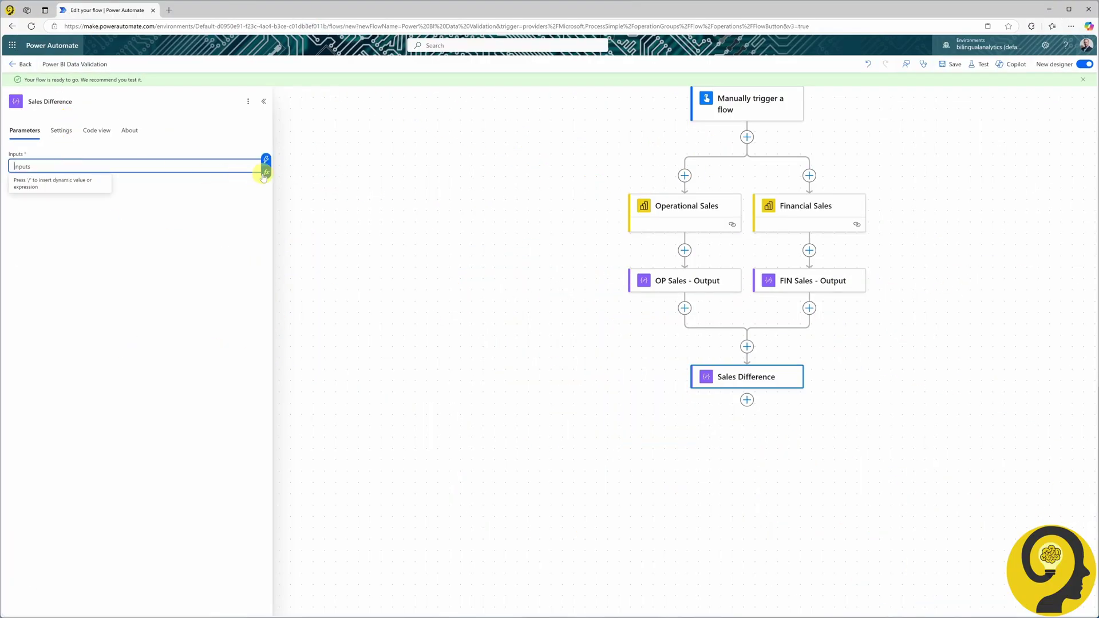
Step: Set the input to div(float(outputs('FIN_Sales_-_Output')), float(outputs('OP_Sales_-_Output')))
click(265, 173)
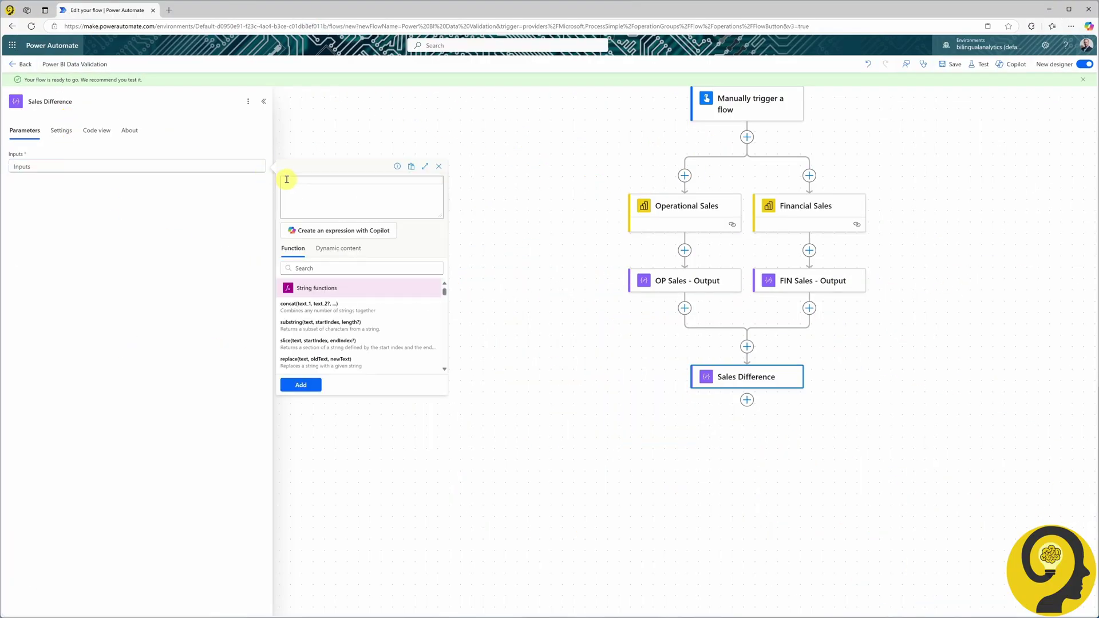
text(div(float(outputs('FIN_Sales_-_Output')), float(outputs('OP_Sales_-_Output'))))
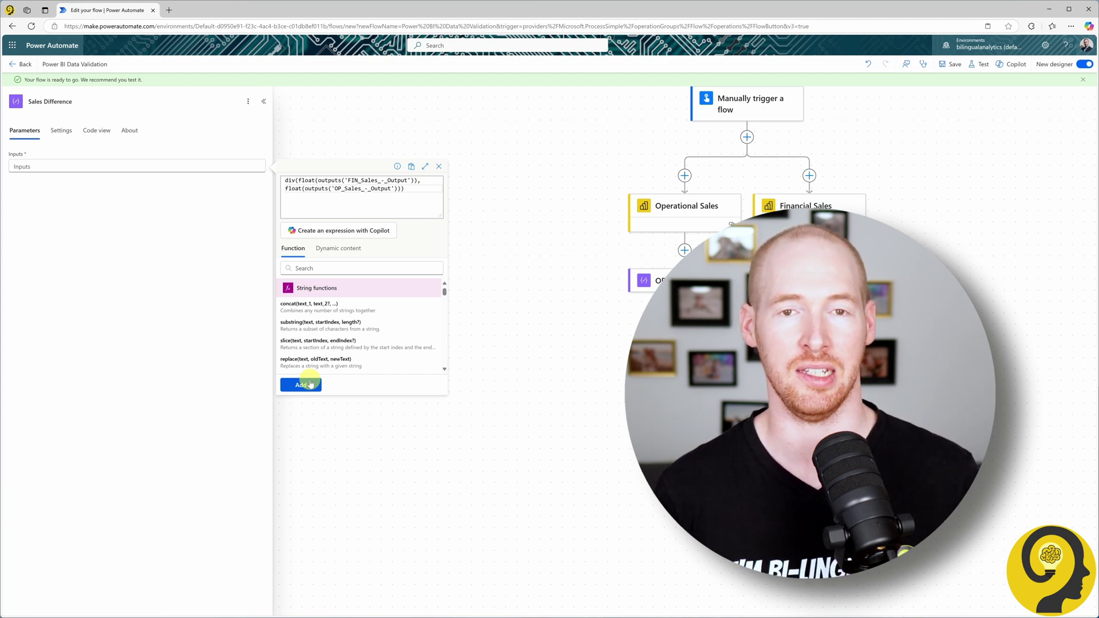
click(309, 384)
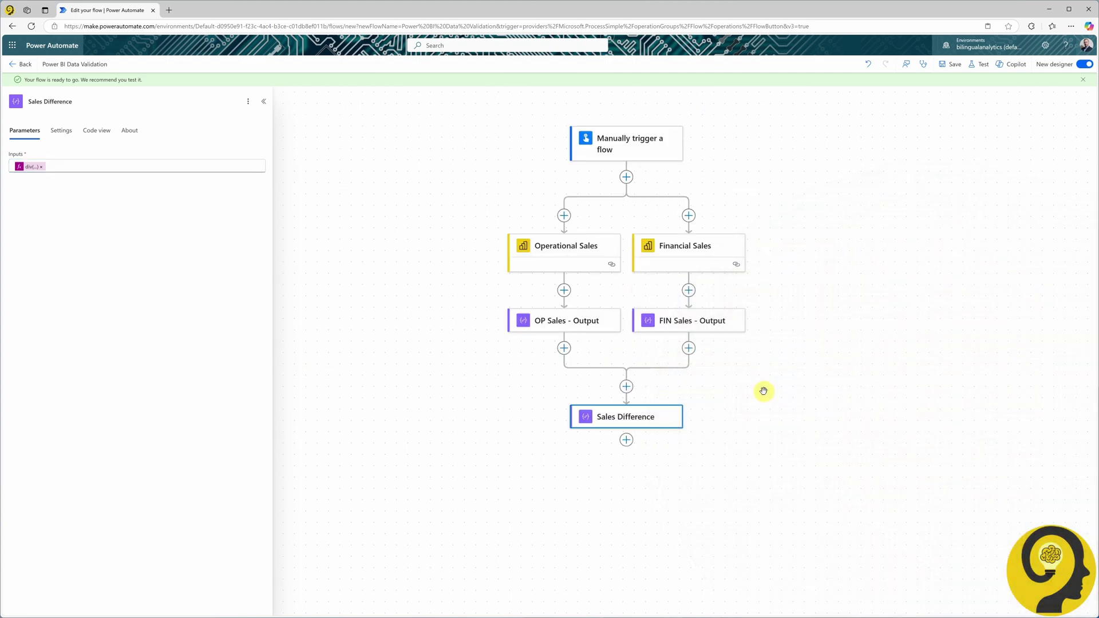
Step: Add a Condition with the rule Sales Difference Outputs is less than or equal to 1.05
click(627, 440)
click(211, 239)
click(83, 188)
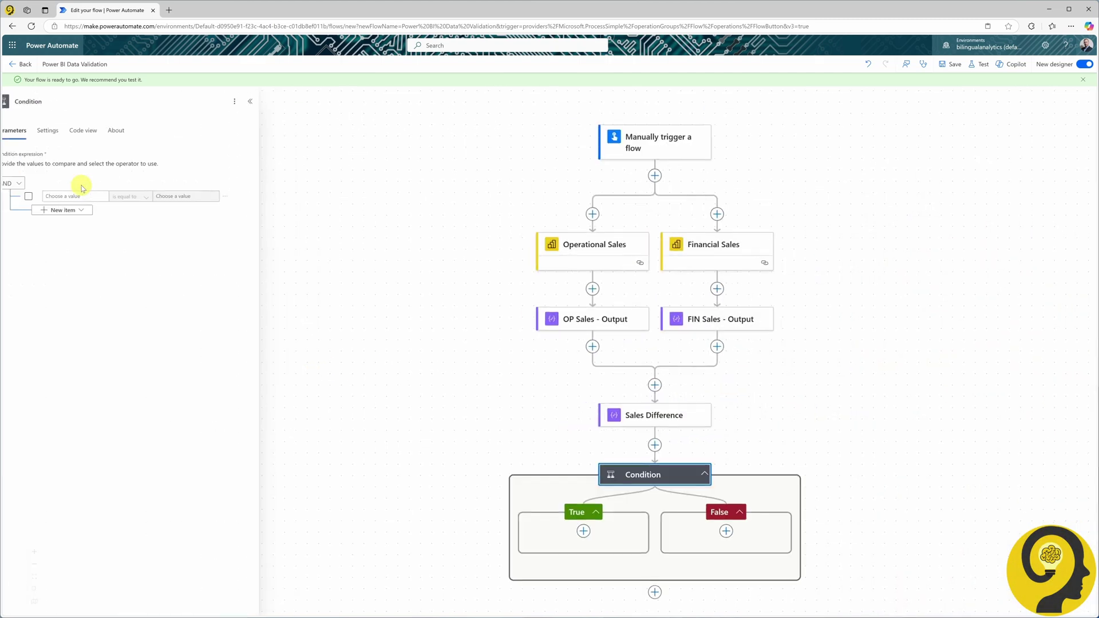
click(90, 196)
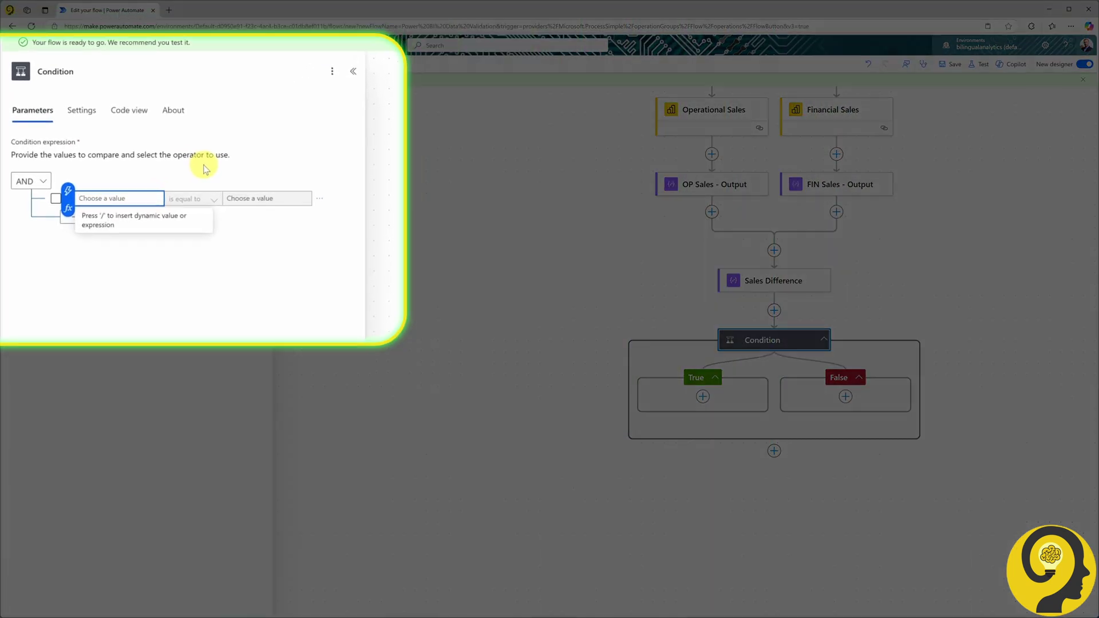
click(68, 192)
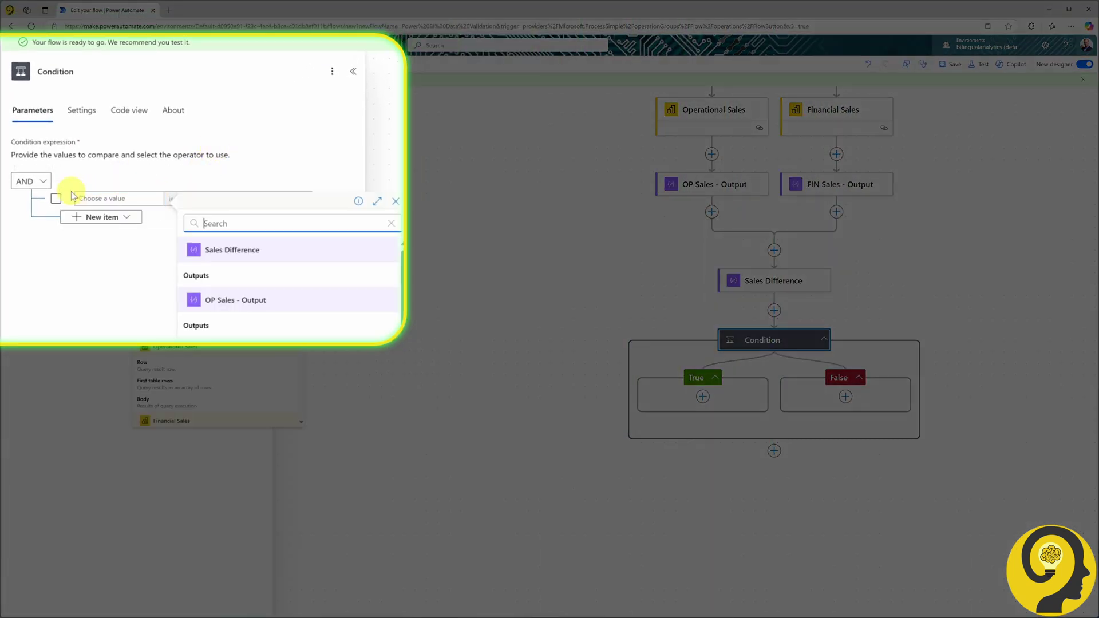
click(239, 279)
click(214, 199)
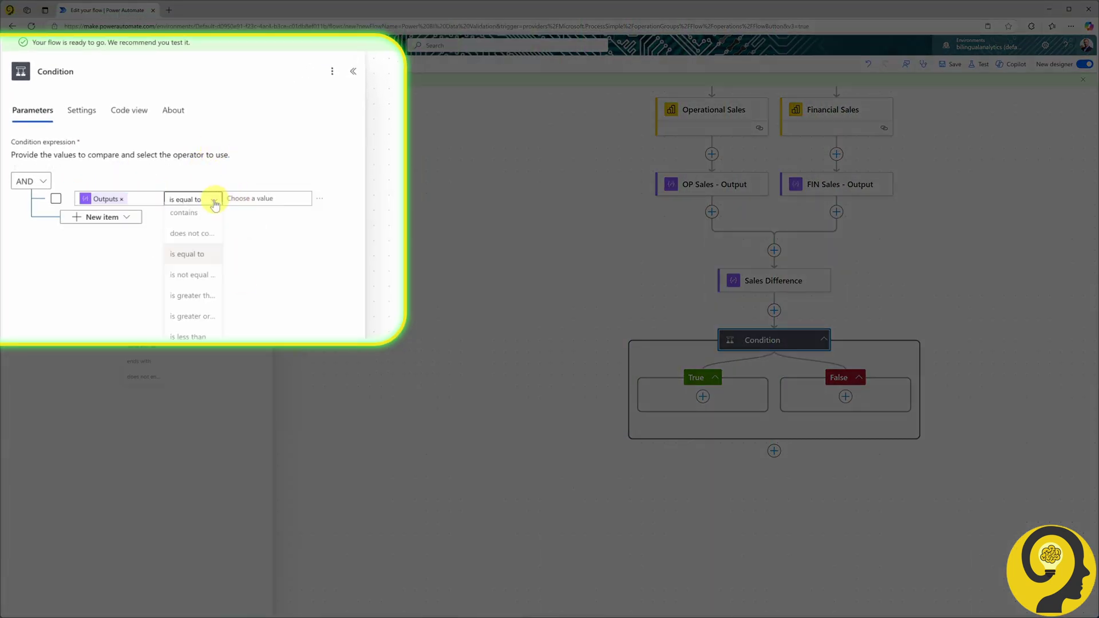
scroll(194, 275, down, 2)
click(189, 302)
click(282, 197)
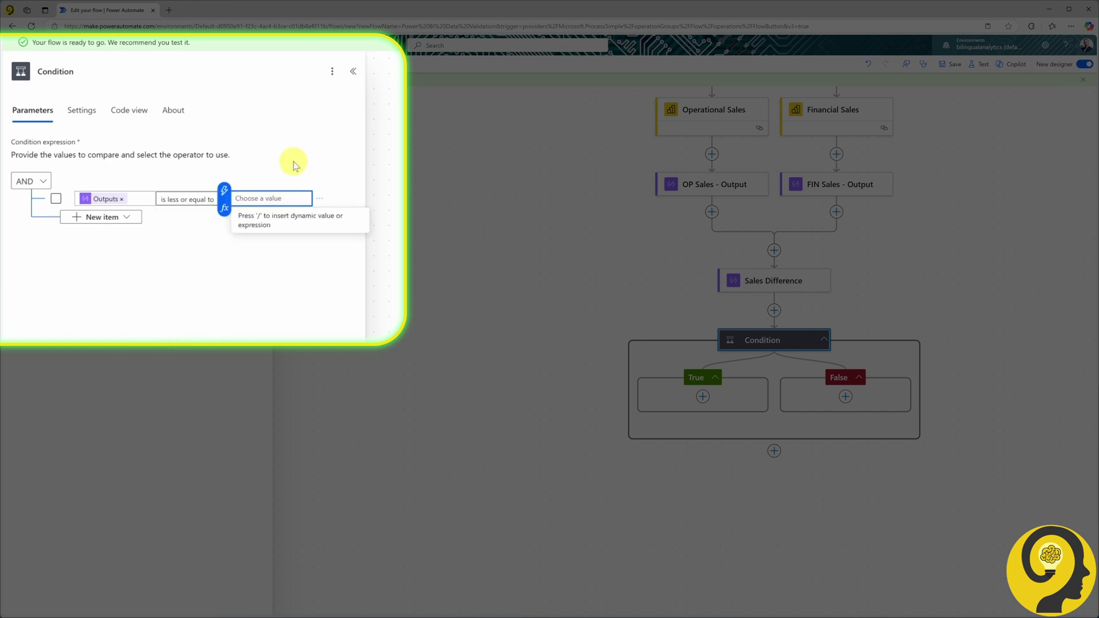
text(1.05)
click(295, 166)
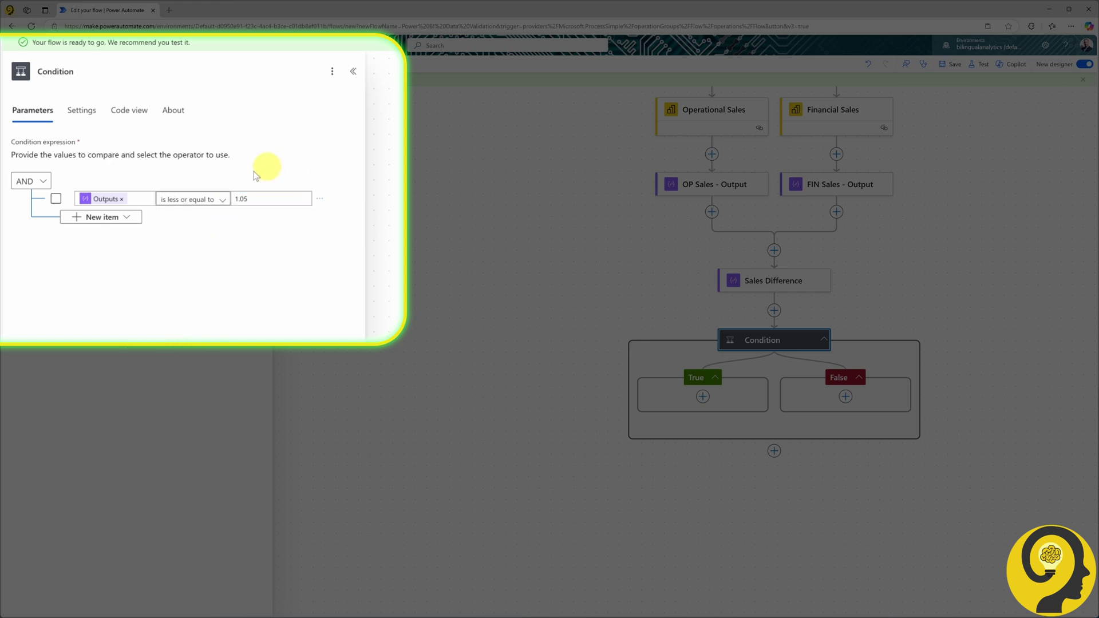
Step: Add a second rule Outputs greater than or equal to 0.95, combining both with OR
click(110, 223)
click(106, 232)
click(109, 209)
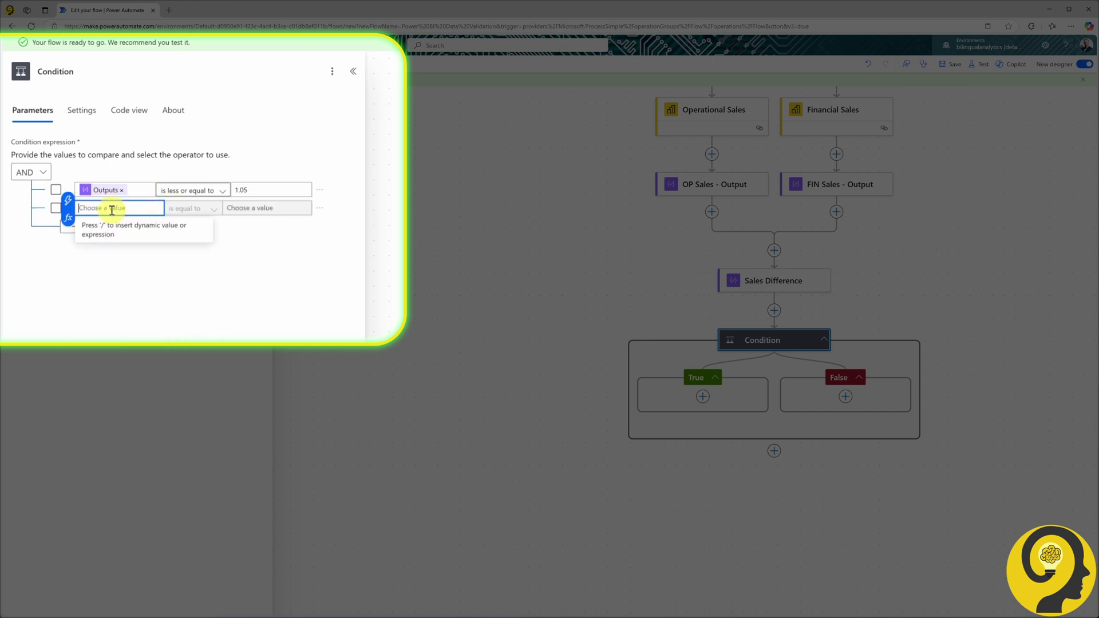
click(69, 201)
click(216, 283)
click(214, 208)
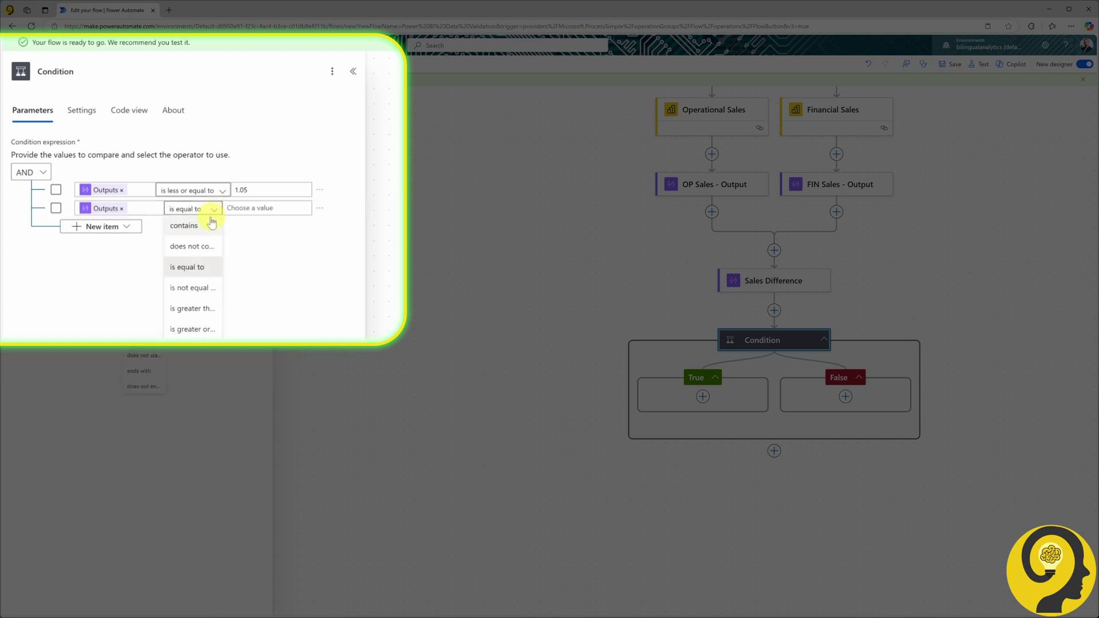
click(203, 331)
click(275, 209)
text(0.95)
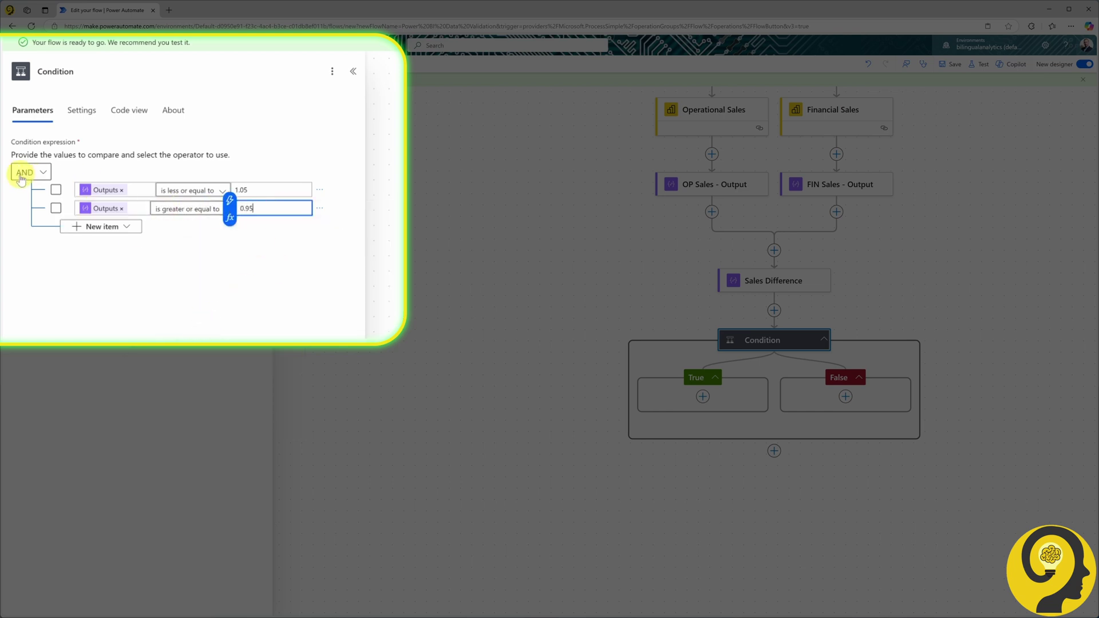
click(23, 173)
click(26, 205)
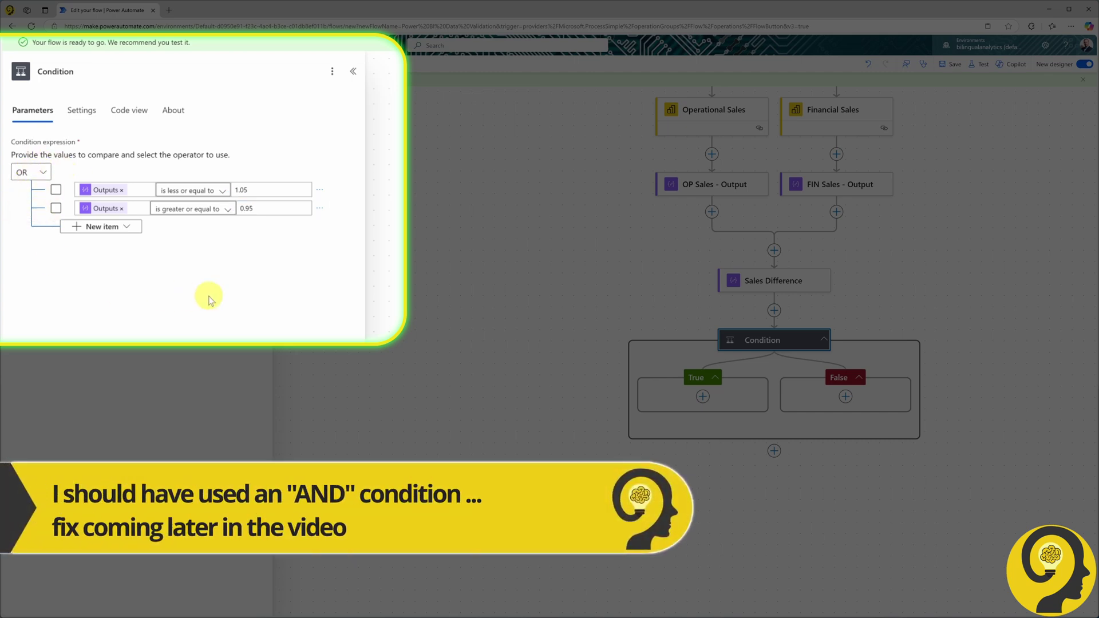
Step: Add a 'Success' Compose in the True branch outputting "Data Validation was Successful"
click(703, 397)
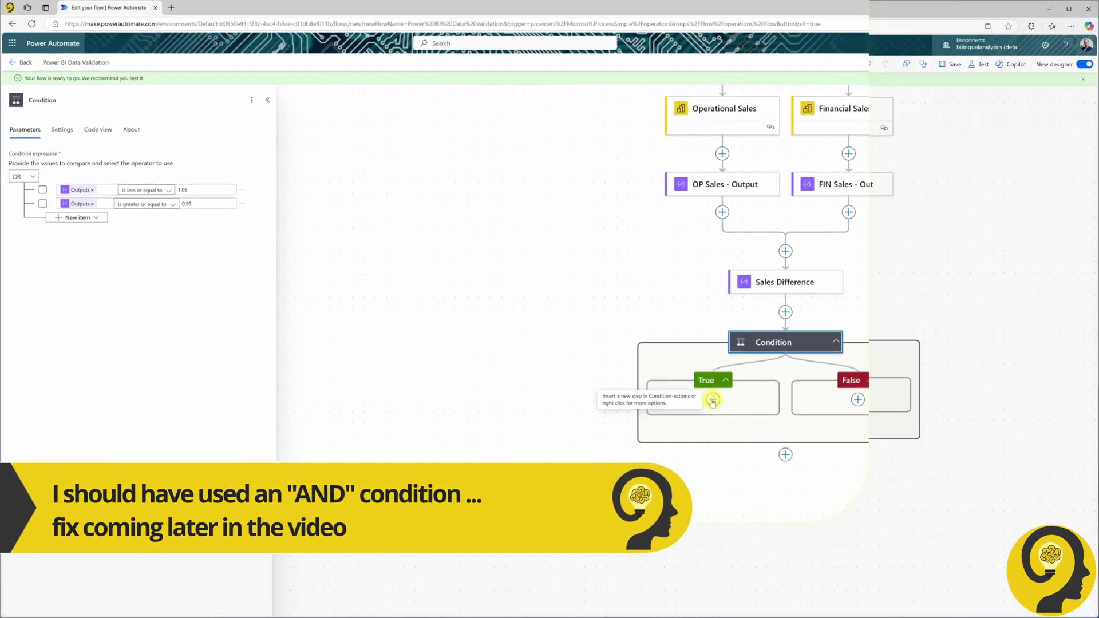
click(647, 390)
click(74, 224)
text("Data Validation was Successful)
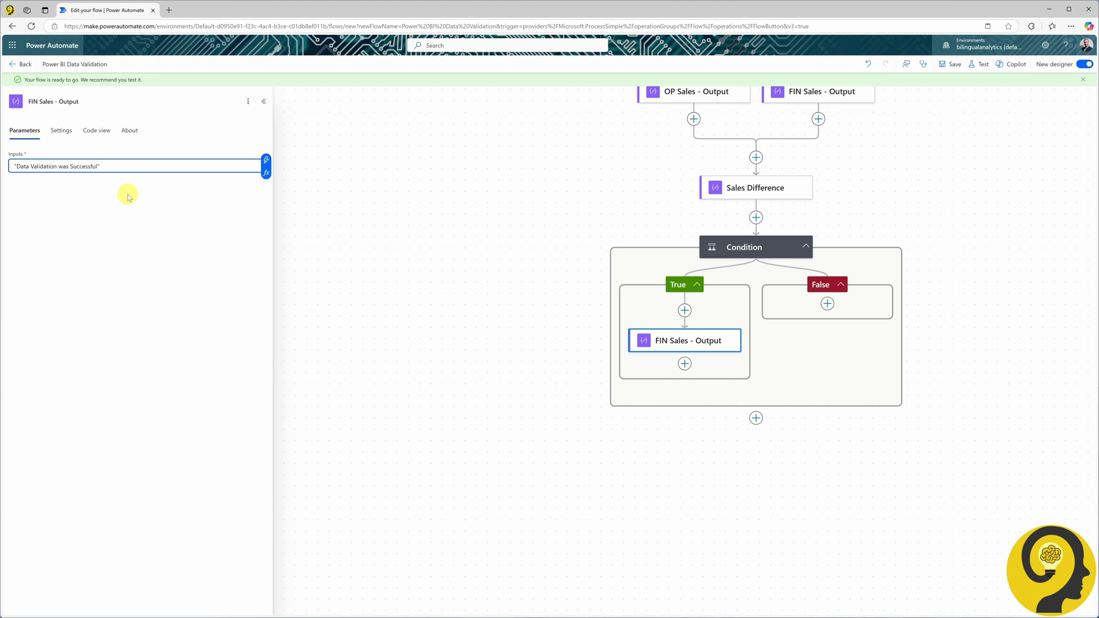
click(687, 283)
click(716, 338)
click(55, 102)
text(Success)
click(463, 188)
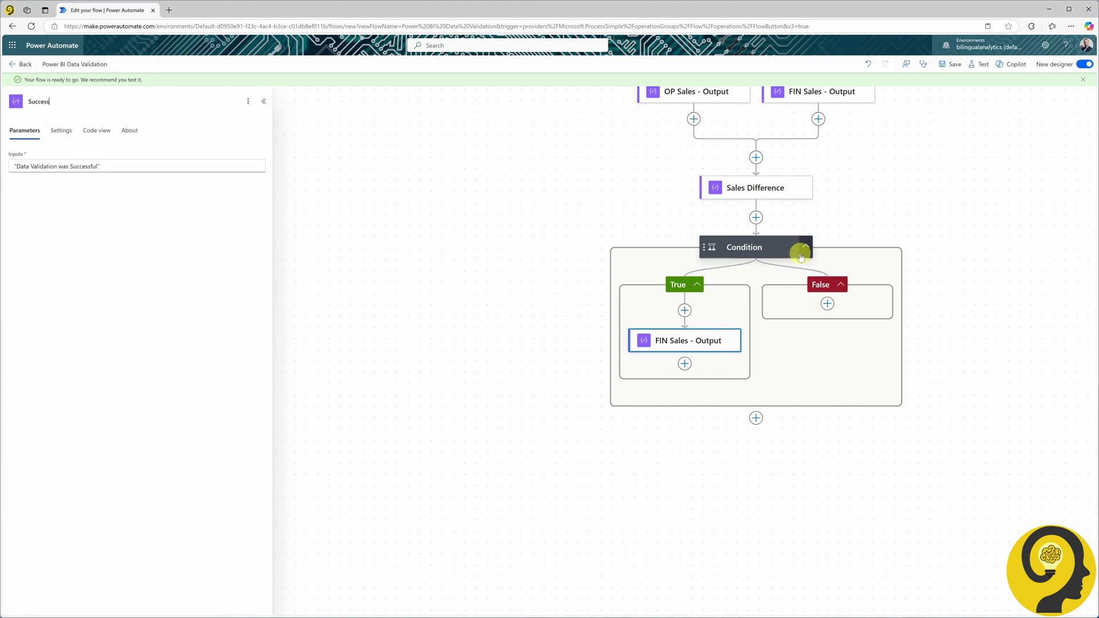
Step: Add a 'Fail' Compose under False outputting "Data Validation wasn't Successful", then save
click(827, 304)
text(compose)
click(80, 223)
click(70, 167)
text("Data Validation was Successful")
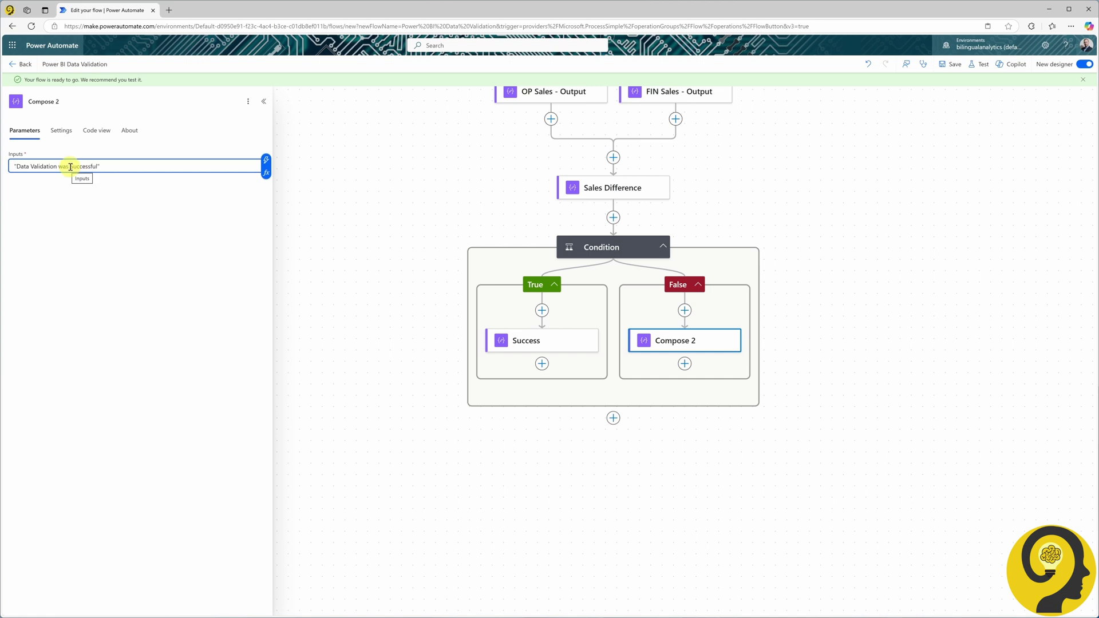
text(n't)
click(73, 102)
text(Fail)
key(Return)
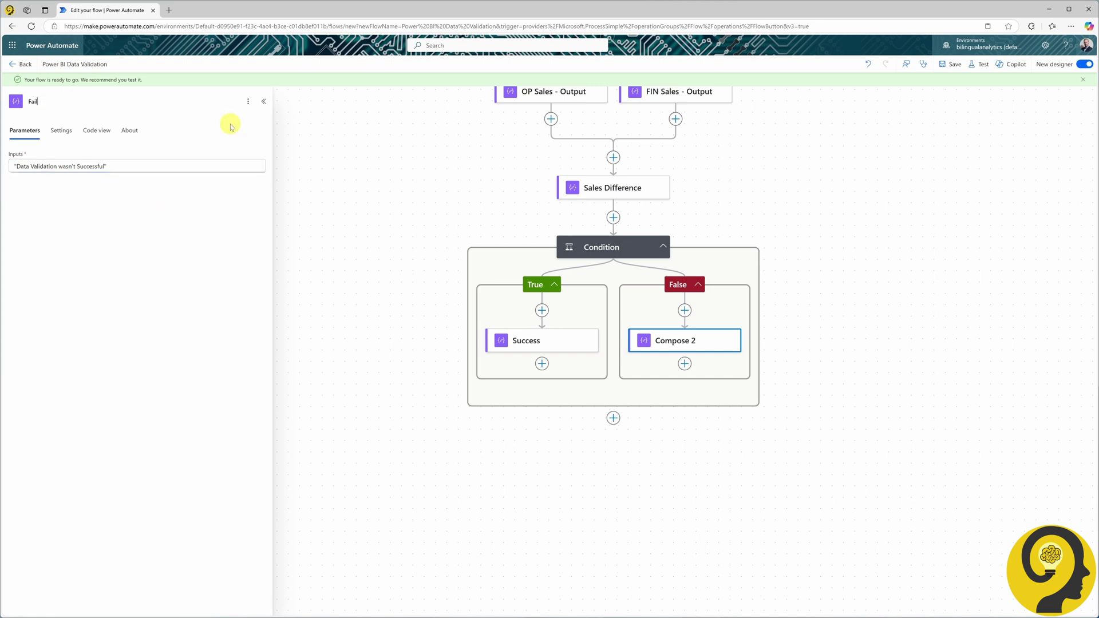
click(950, 64)
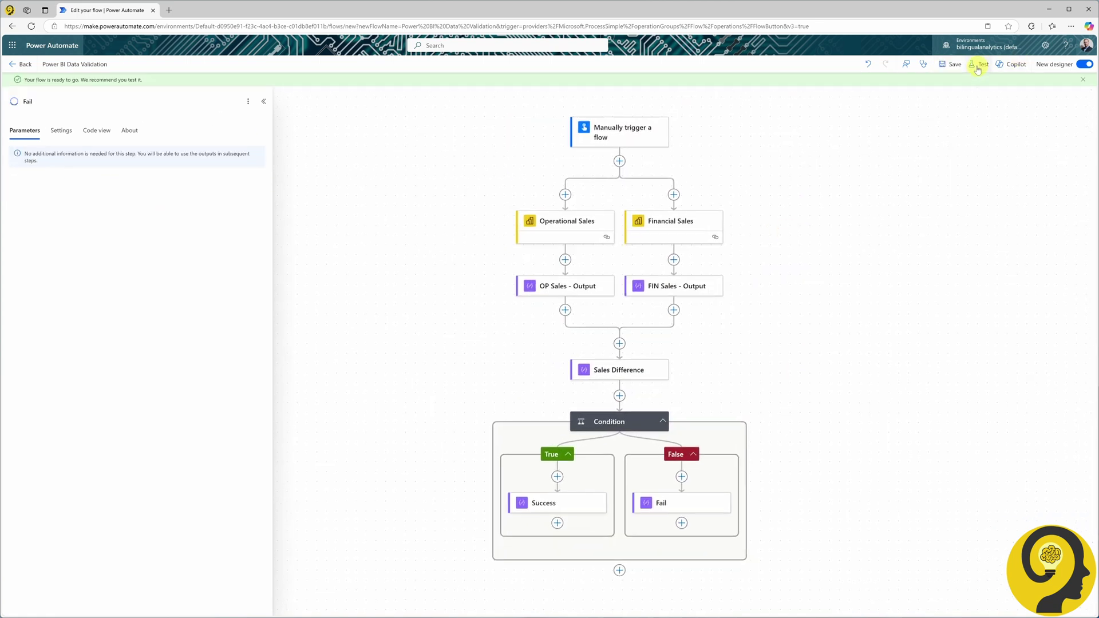
Step: Run a manual test and check the Success step's "Data Validation was Successful" output
click(973, 65)
click(947, 601)
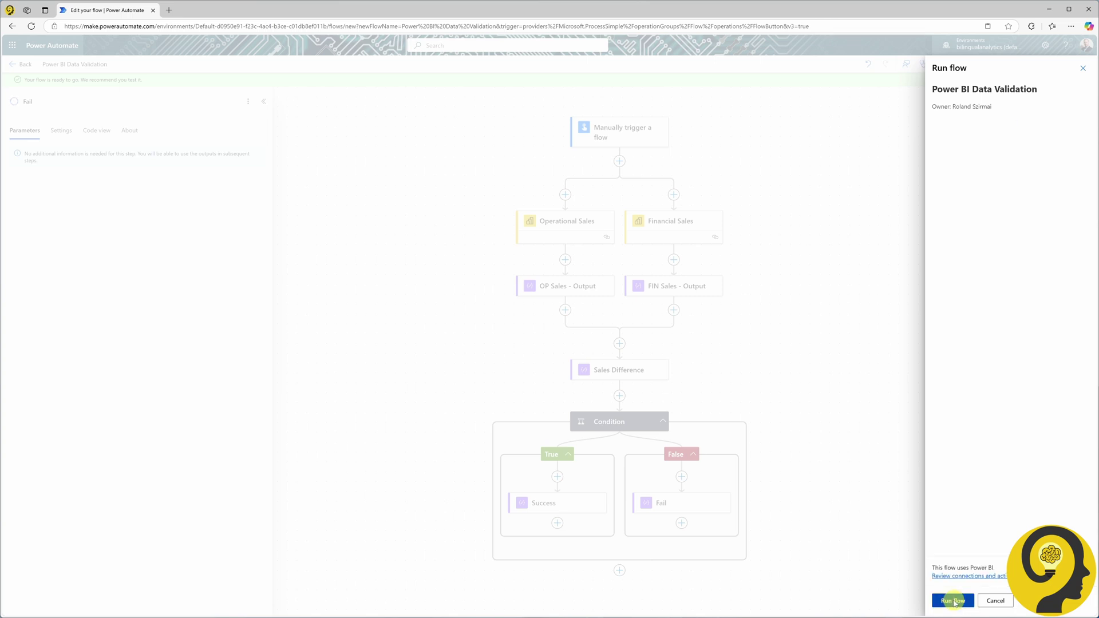
click(954, 601)
click(951, 597)
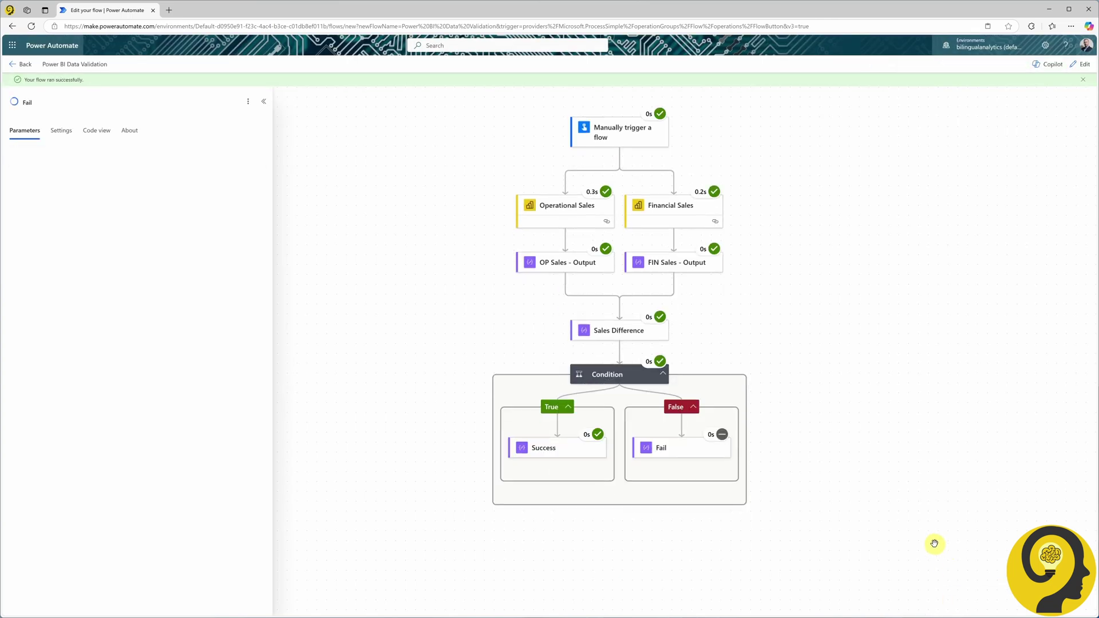
click(564, 457)
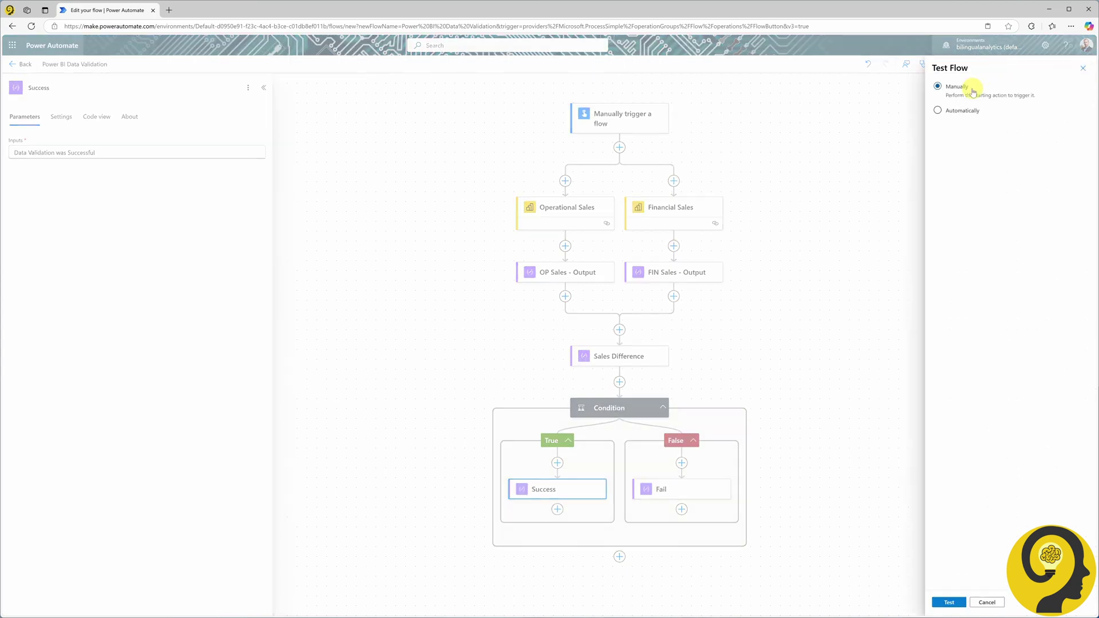
click(955, 601)
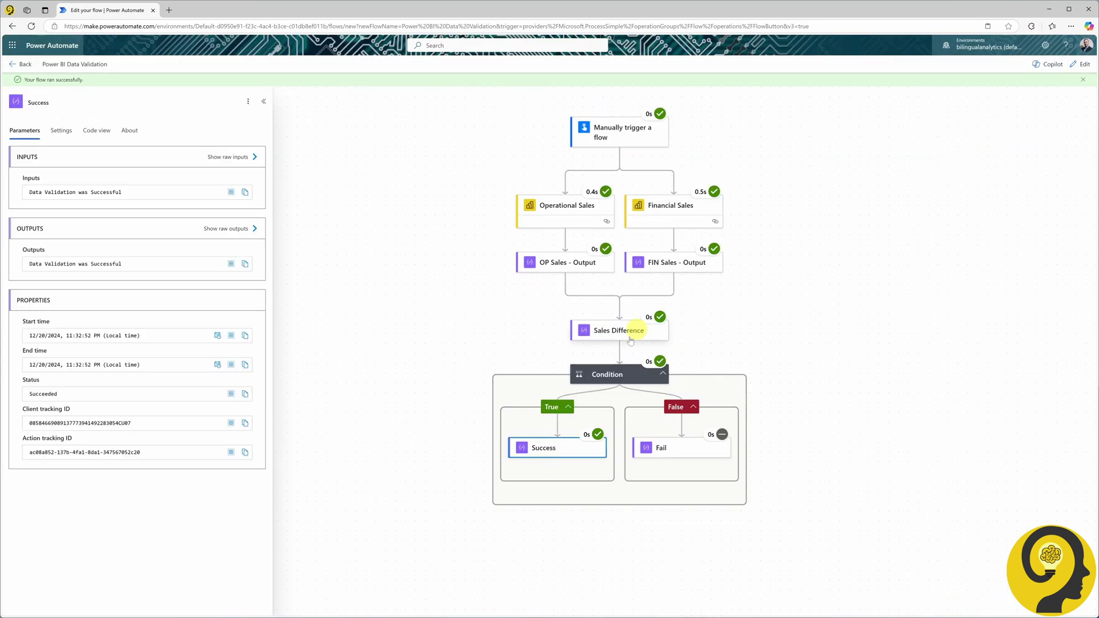
Step: Inspect the Sales Difference result of 1.441, then edit the flow and open the Condition
click(619, 336)
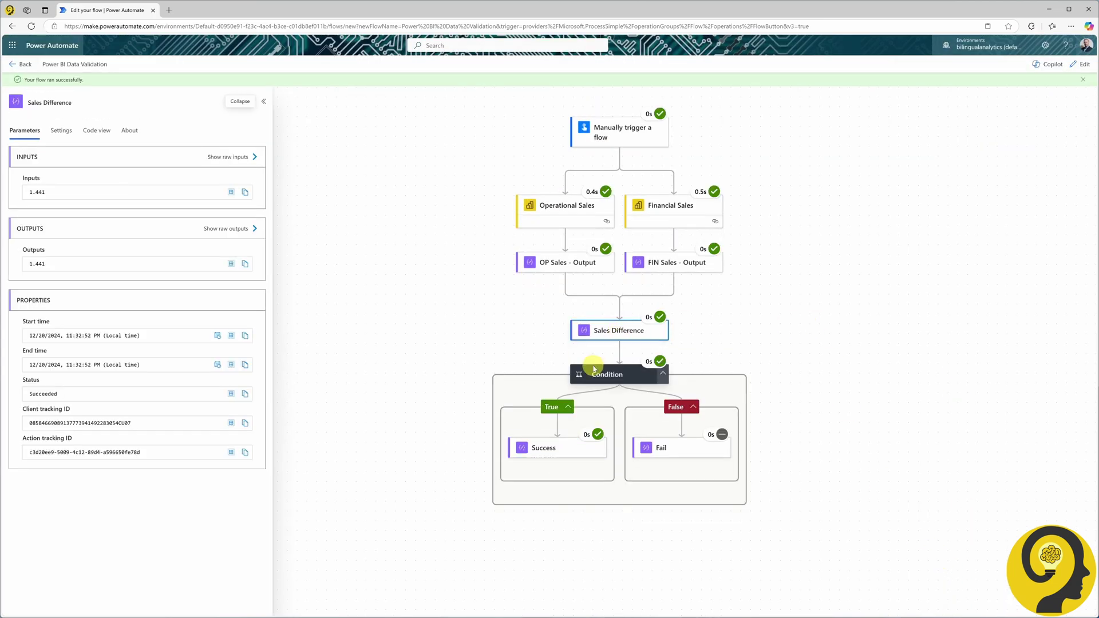
click(555, 448)
click(612, 374)
click(1074, 67)
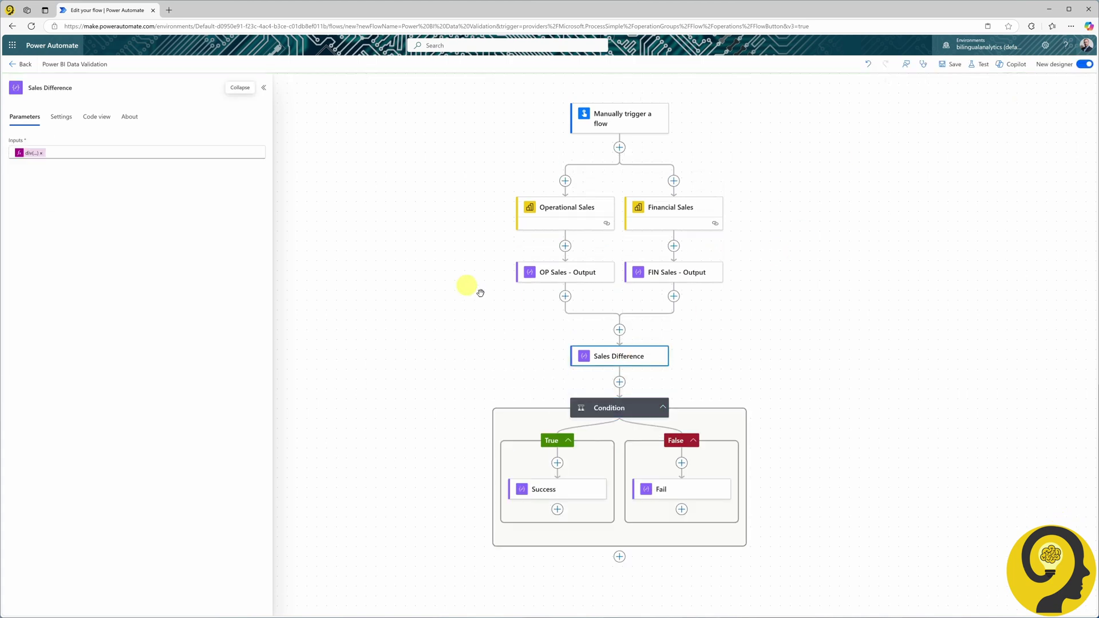
click(610, 409)
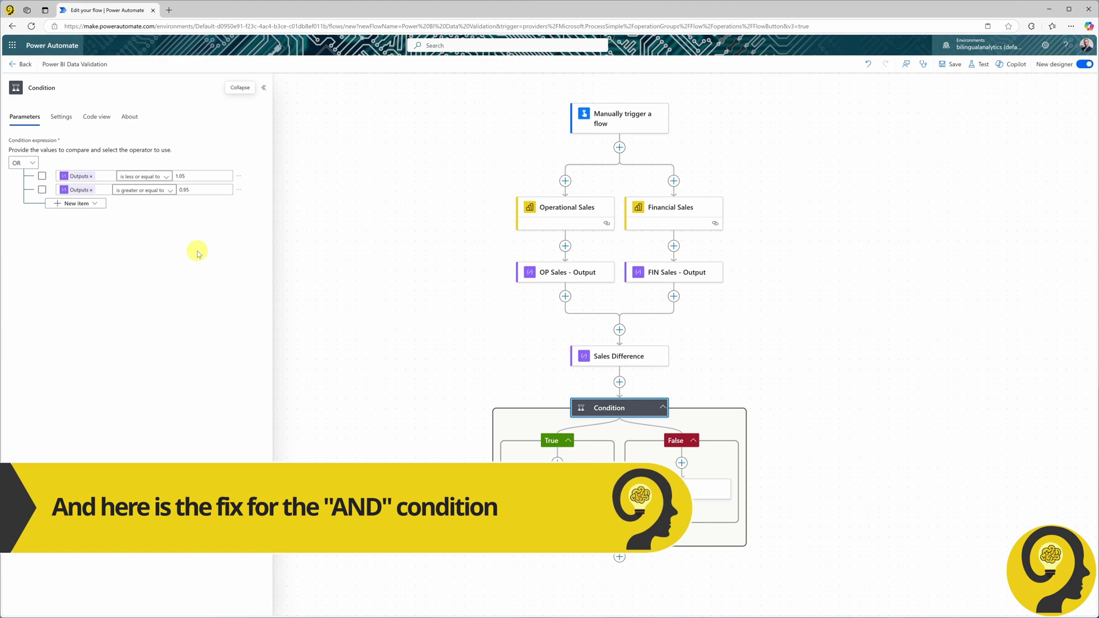
Step: Switch the Condition's rules from OR to AND, save, and rerun the manual test
click(21, 163)
click(21, 176)
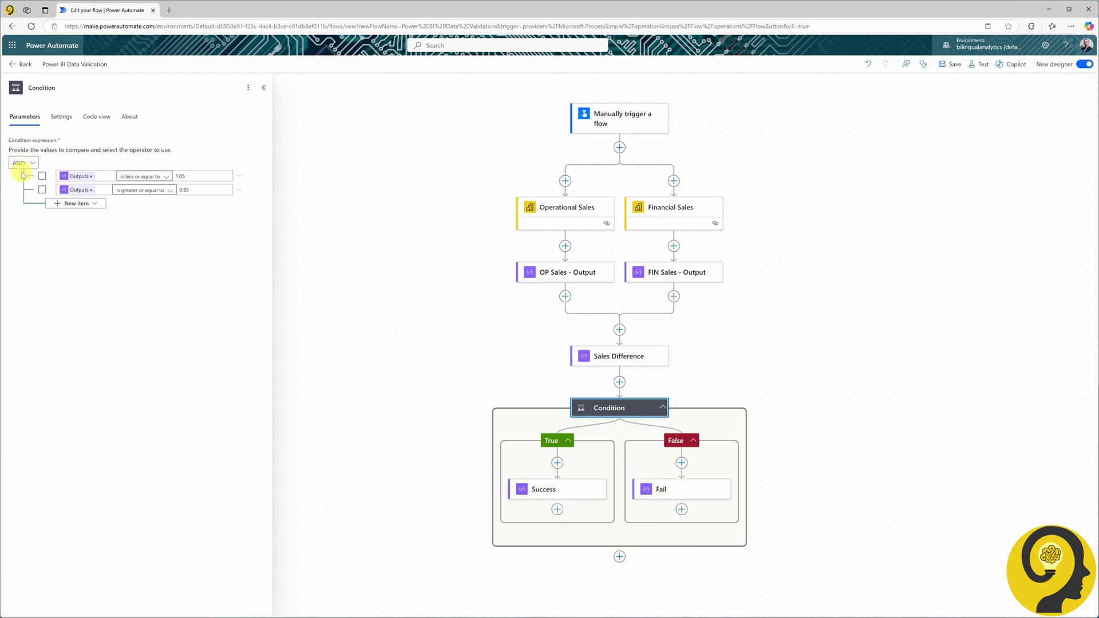
click(951, 64)
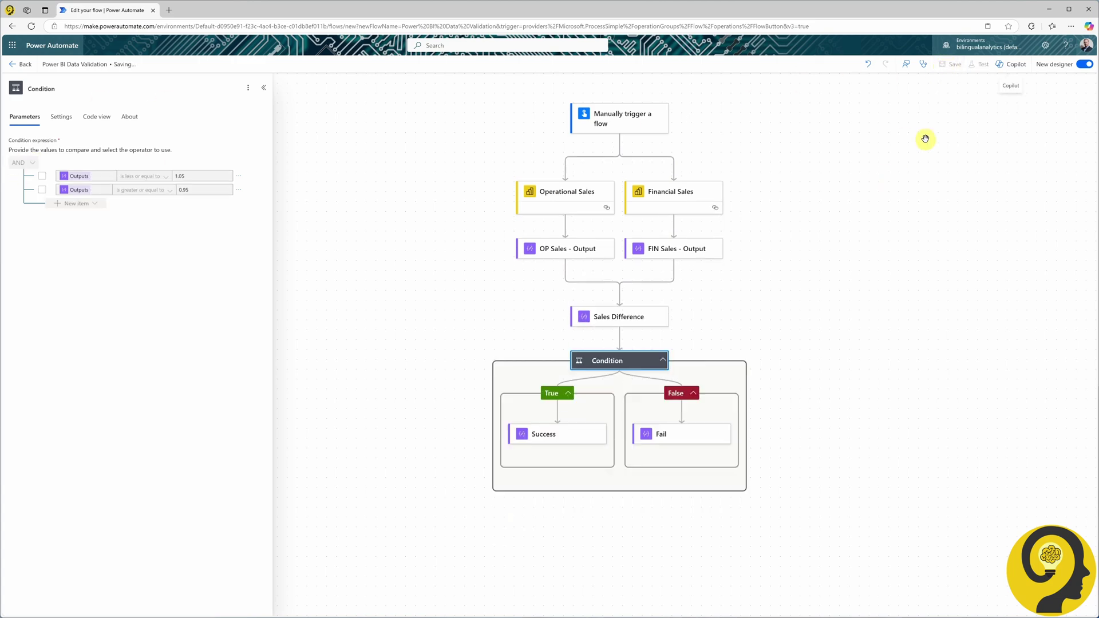
click(979, 64)
click(949, 602)
click(952, 596)
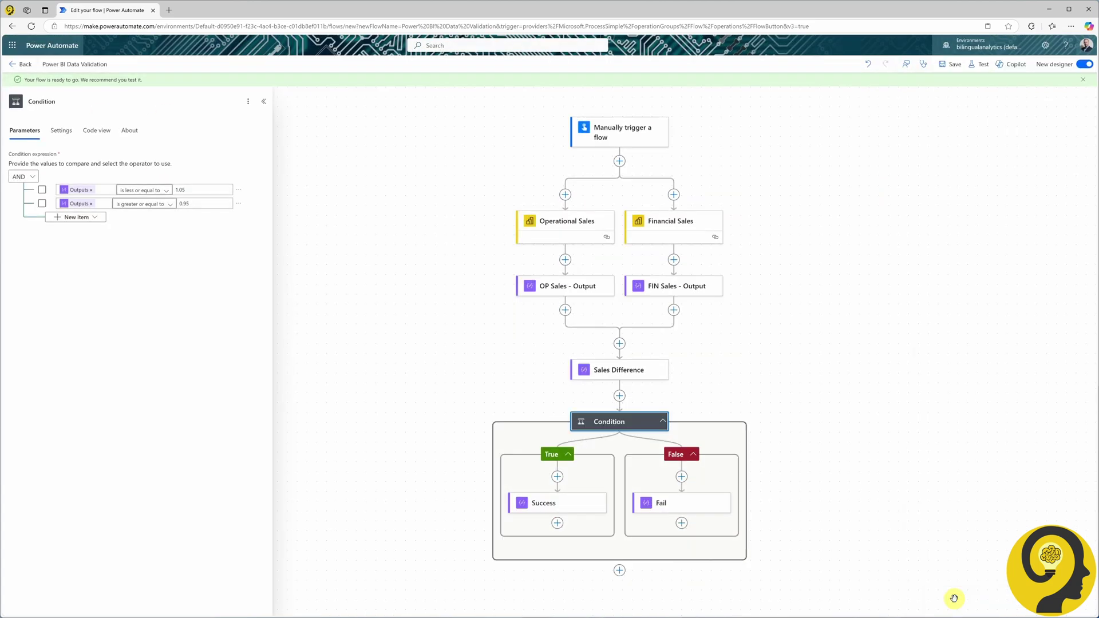
Step: Review the run outputs: Sales Difference 1.441 and Fail's "Data Validation wasn't Successful"
click(685, 474)
drag(774, 295, 762, 312)
click(603, 347)
click(661, 278)
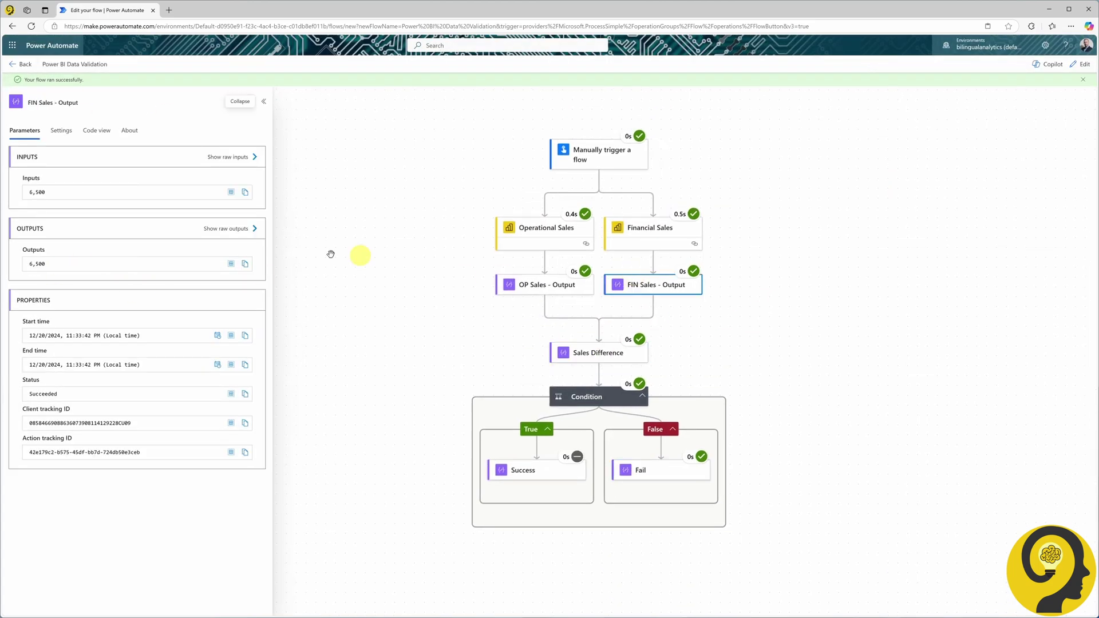
click(552, 279)
click(603, 347)
click(640, 470)
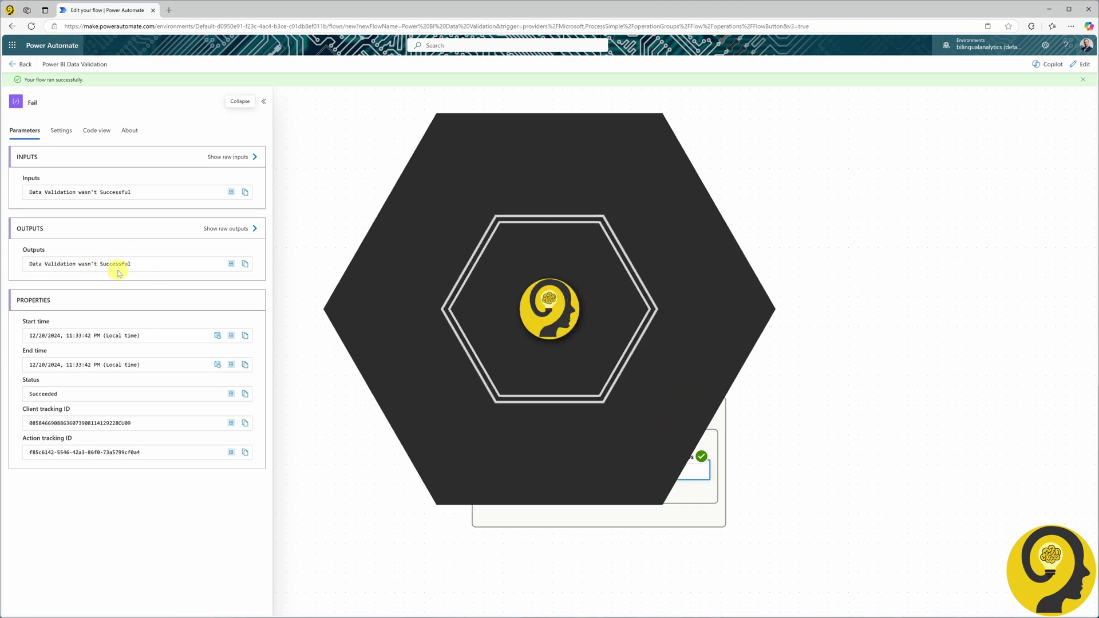